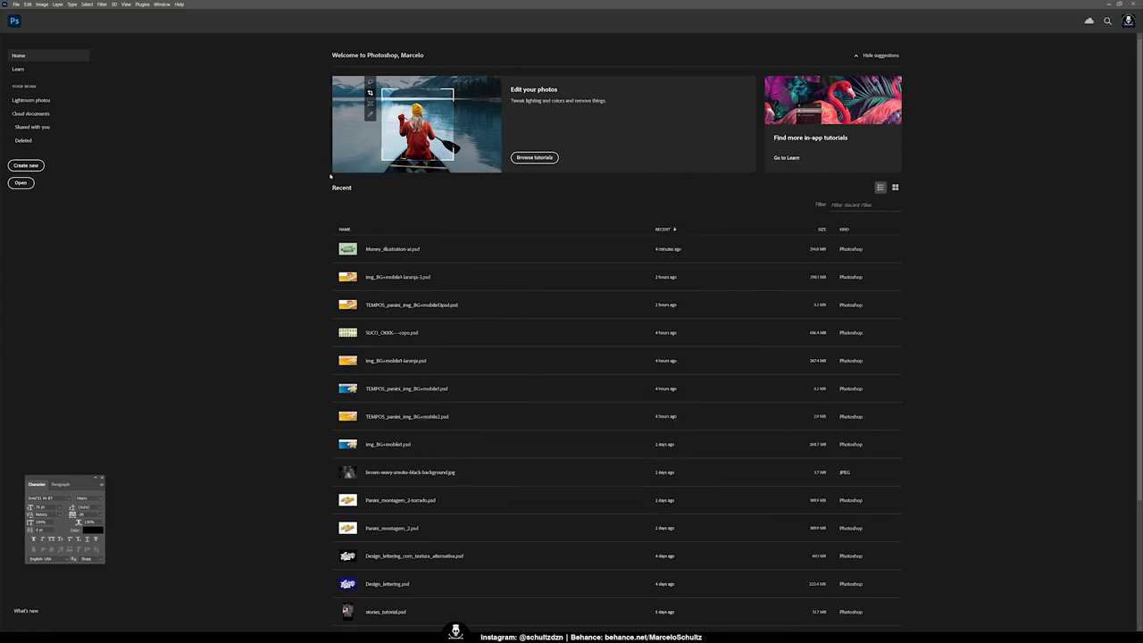
- Create a 10 × 10 pixel Grayscale document at 72 ppi with a white background
left_click(29, 166)
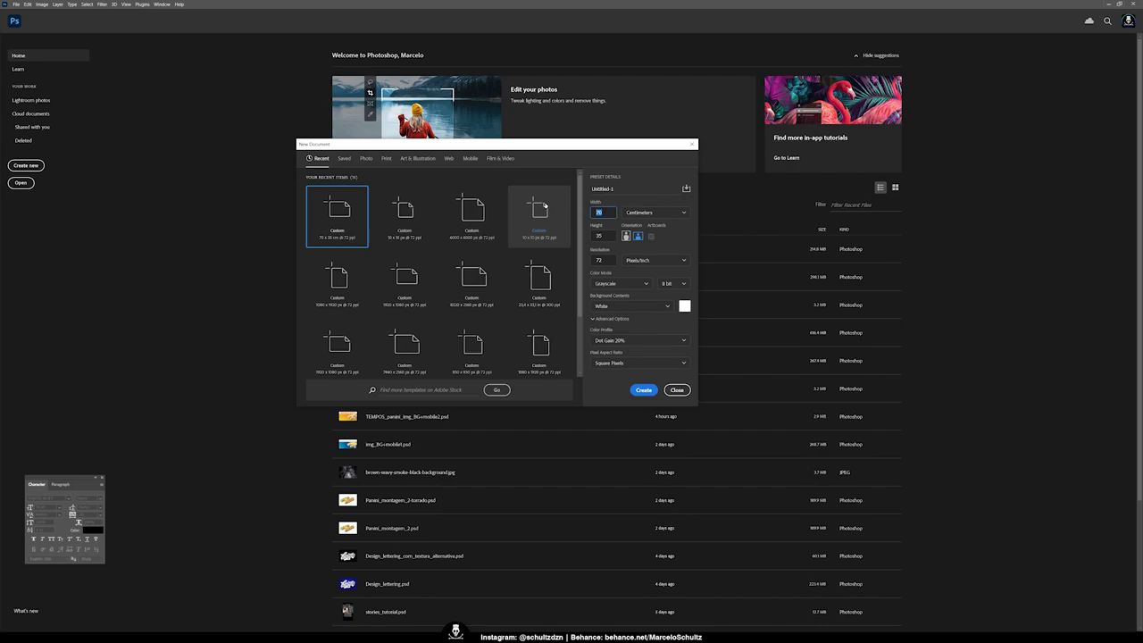
type("0")
left_click(656, 212)
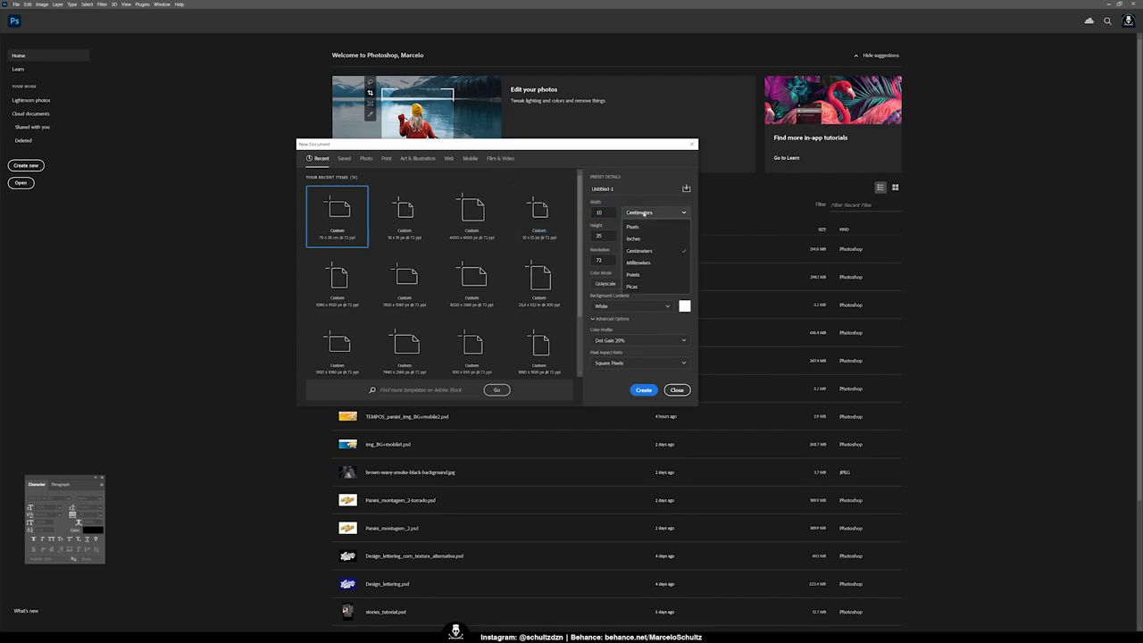
left_click(642, 227)
left_click(599, 235)
type("10")
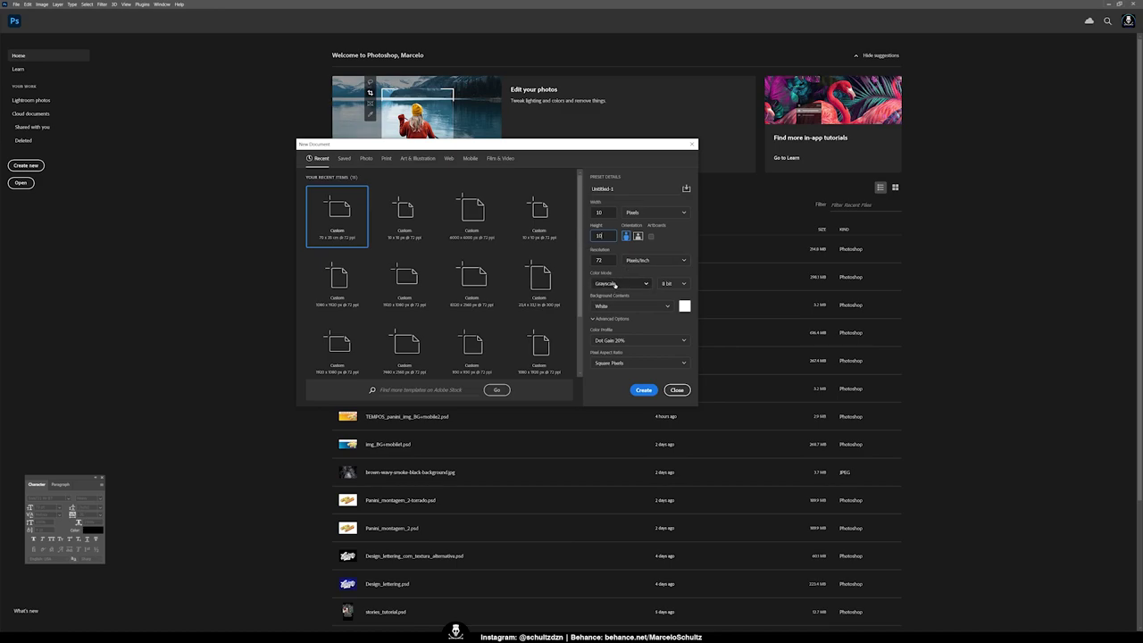
left_click(614, 284)
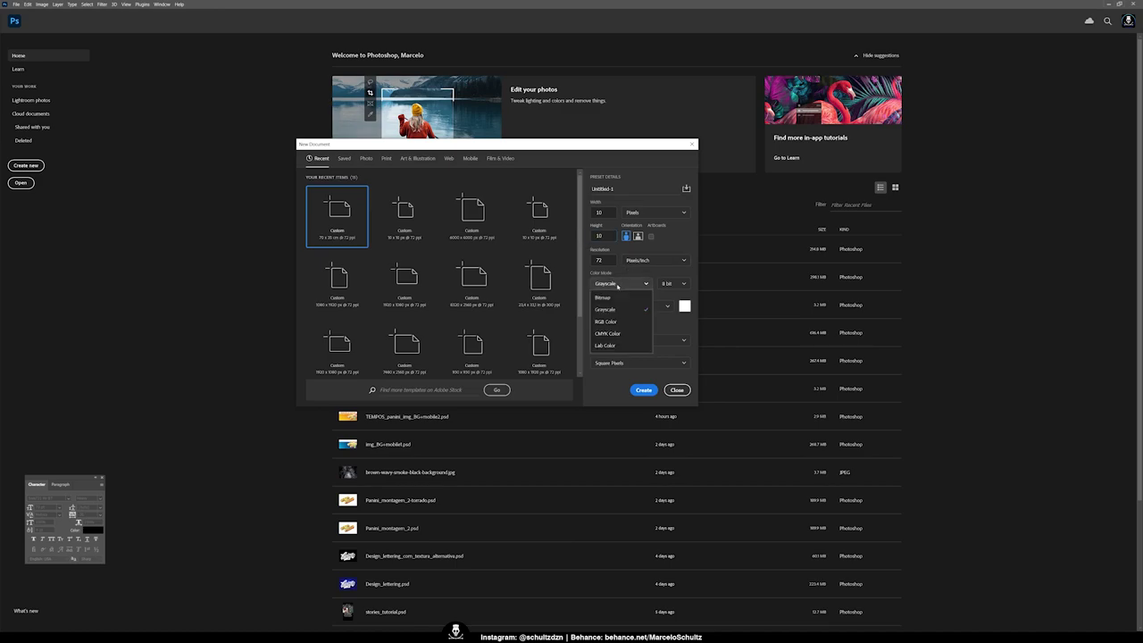
left_click(611, 310)
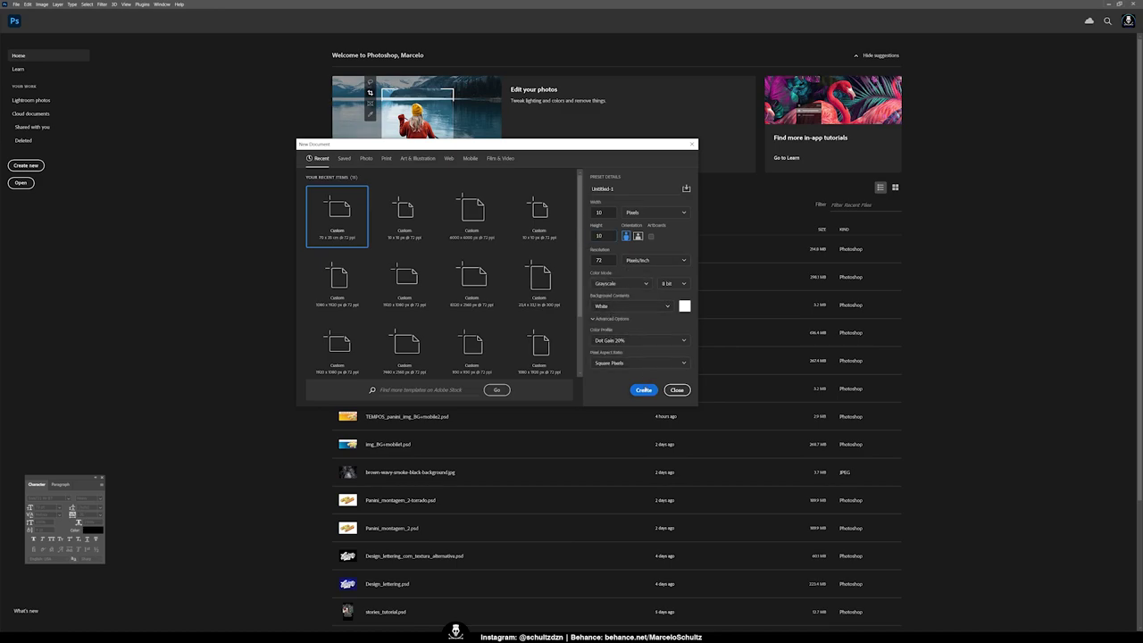
left_click(645, 391)
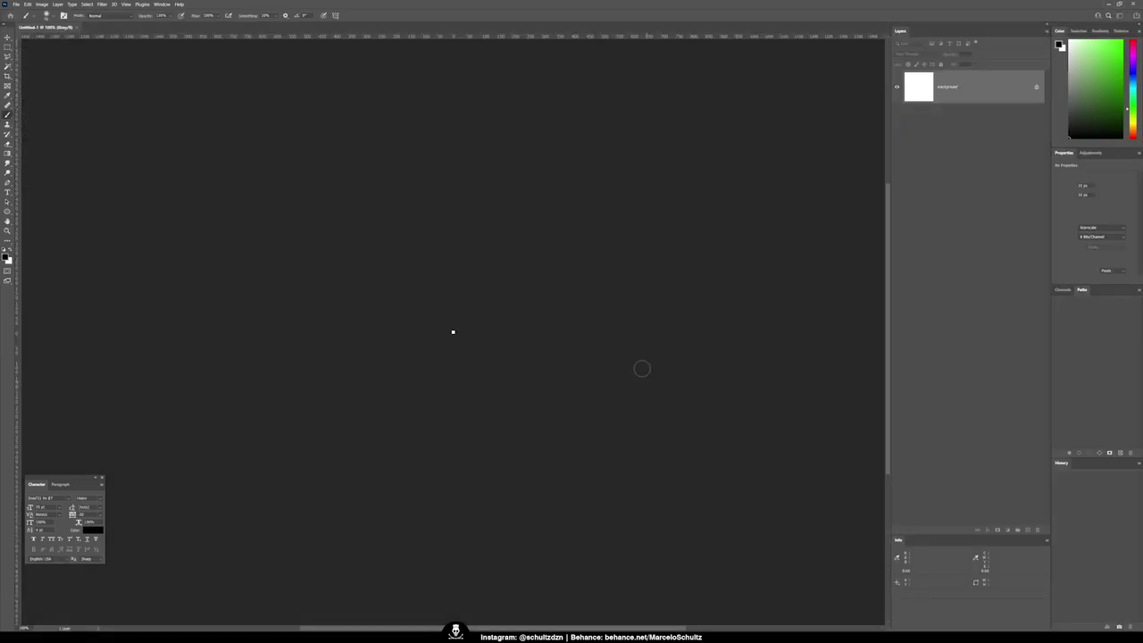
- Select the top half of the tiny canvas with the Rectangular Marquee
left_click(8, 48)
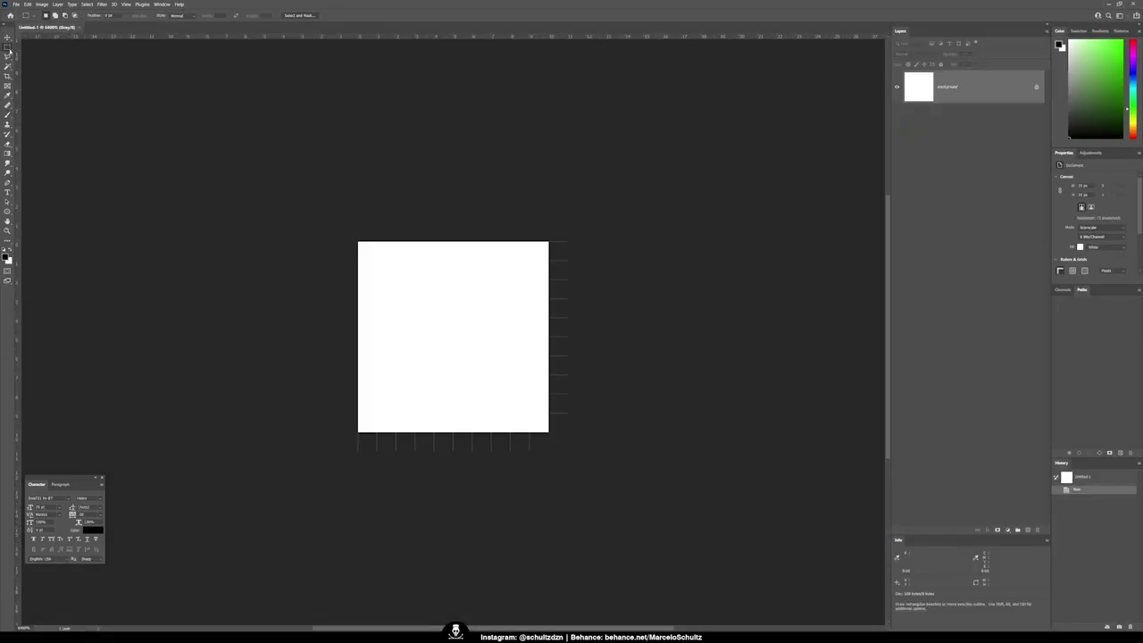
left_click_drag(350, 243, 616, 322)
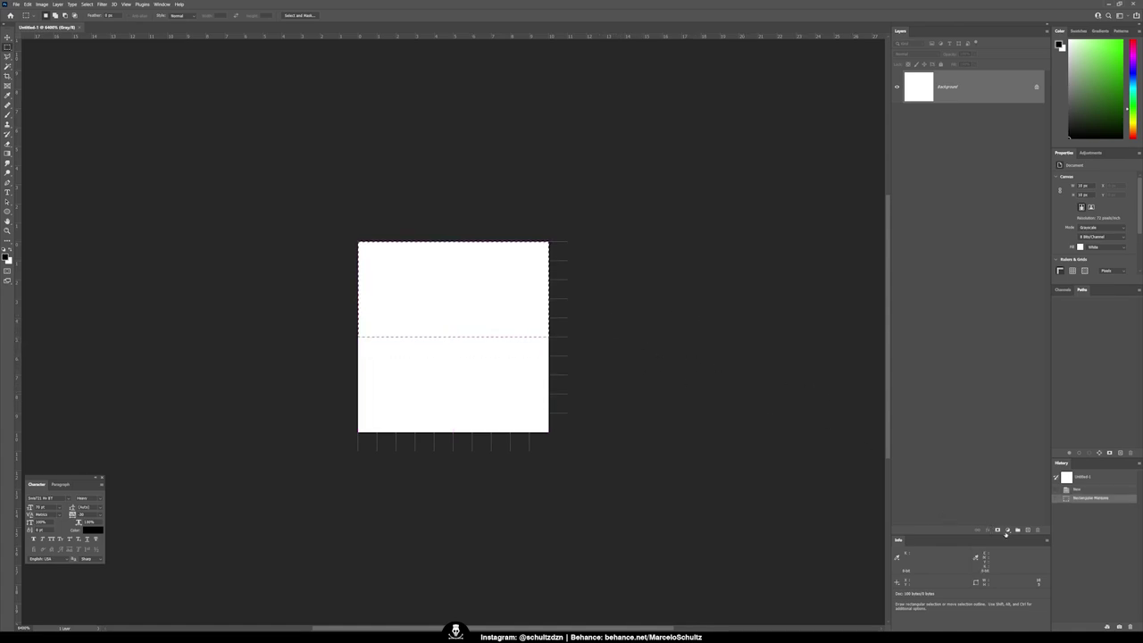
left_click(1008, 530)
left_click(1007, 532)
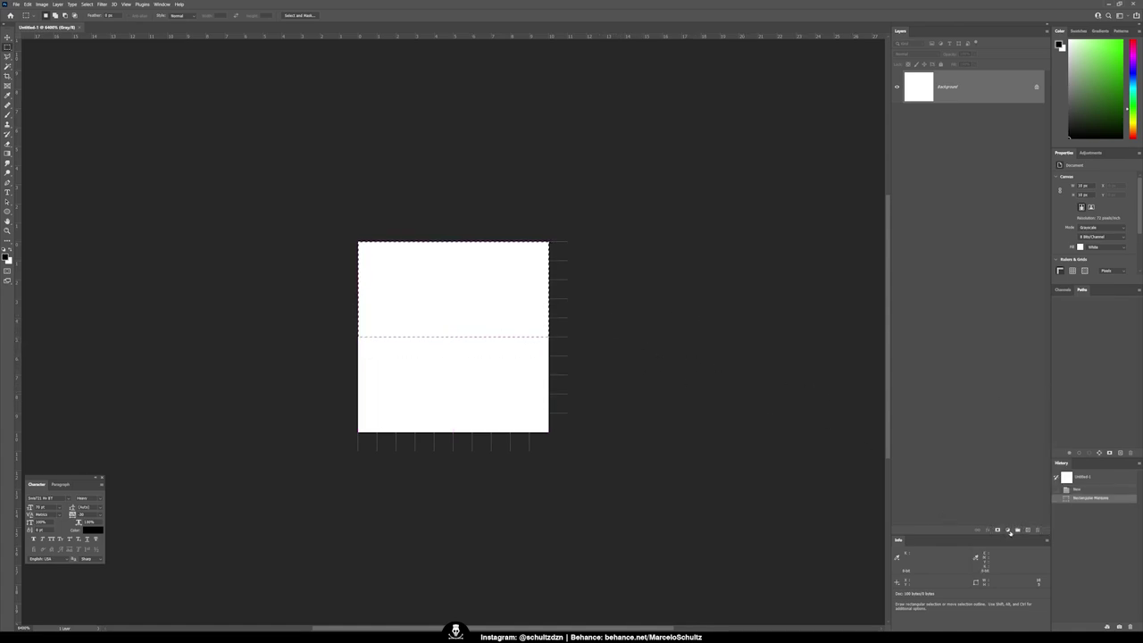
left_click(345, 233)
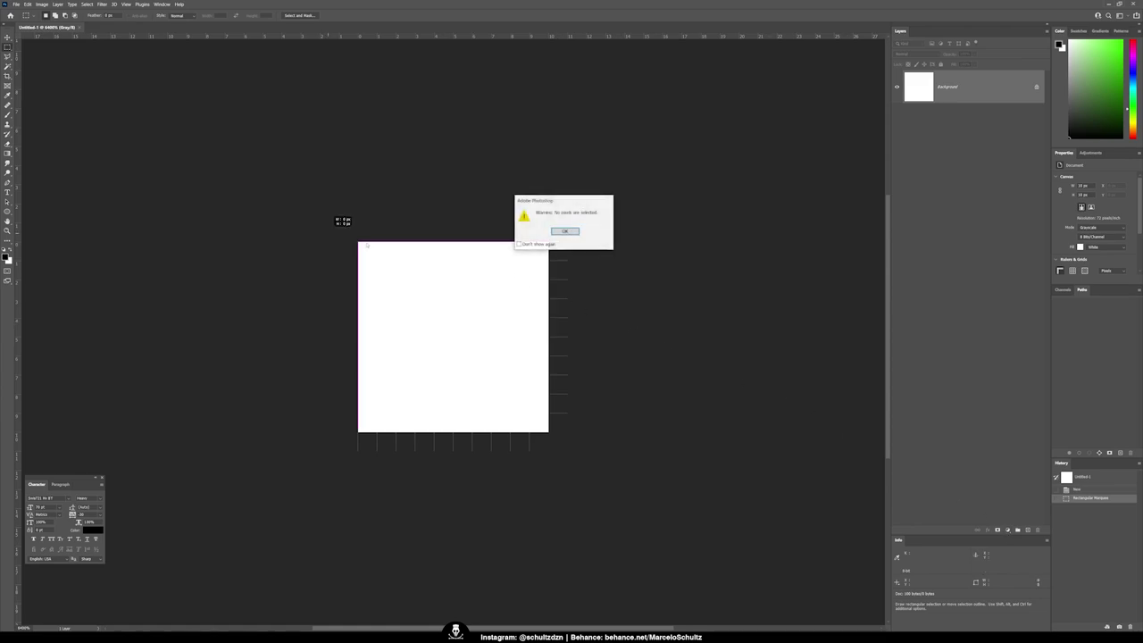
left_click(563, 232)
mouse_move(358, 241)
left_mouse_down()
mouse_move(453, 280)
mouse_move(617, 319)
left_mouse_up()
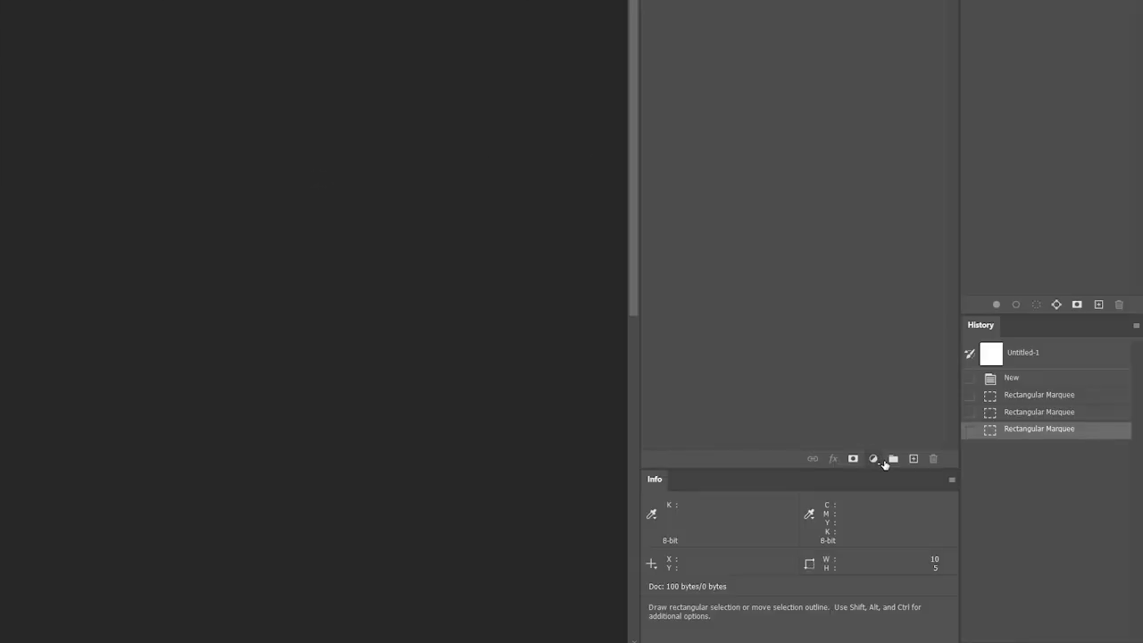
- Fill the selection with a black Solid Color layer and merge it into the Background
left_click(1007, 529)
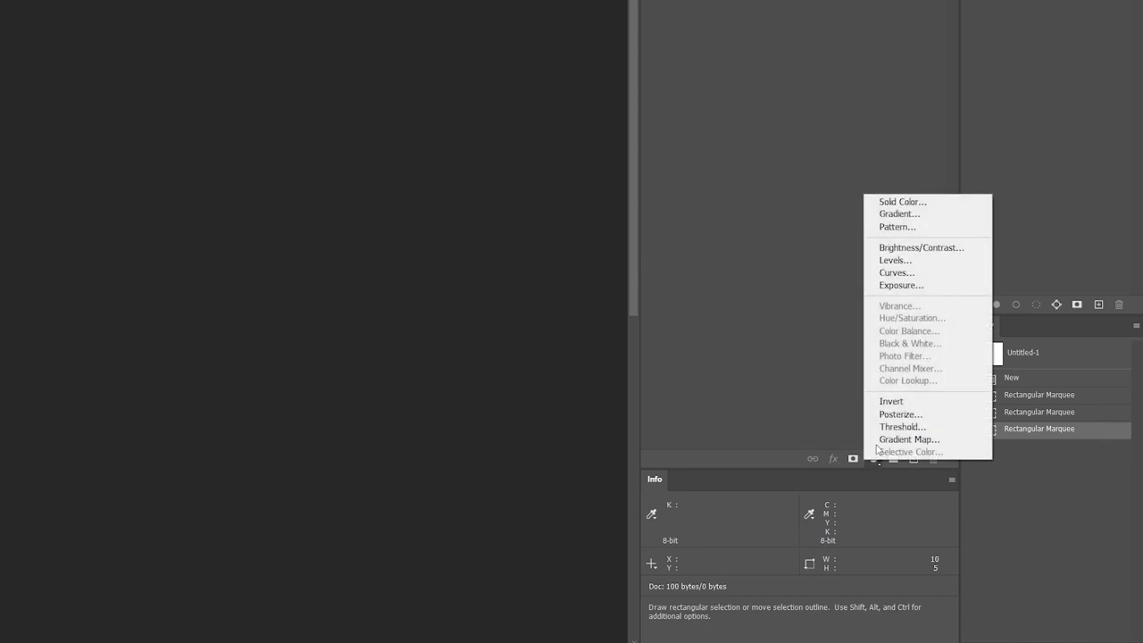
left_click(909, 205)
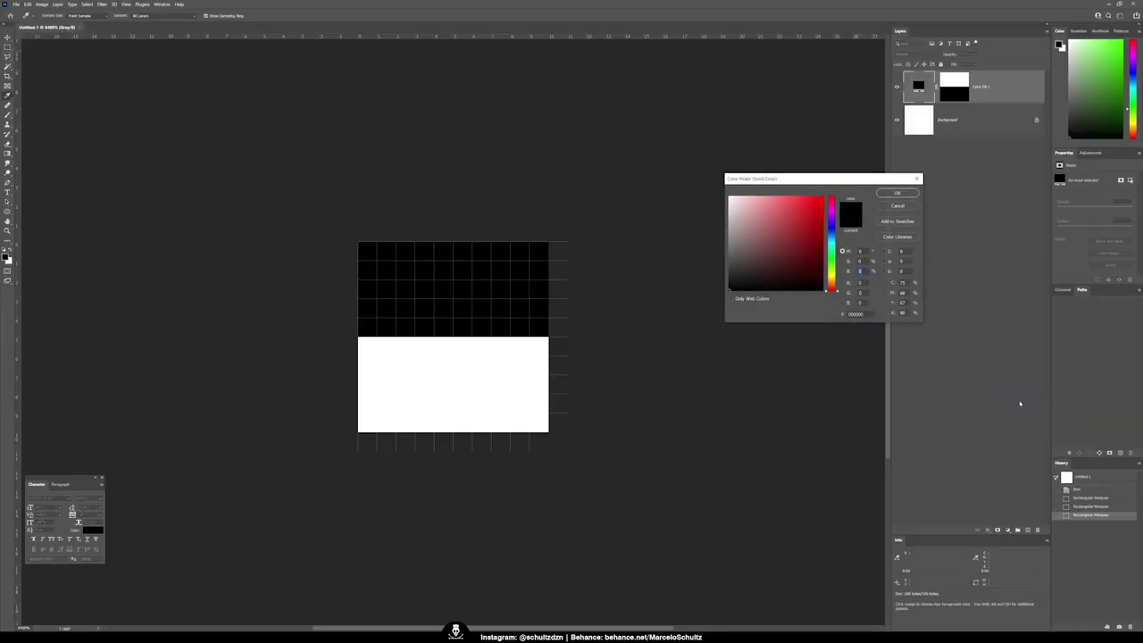
left_click(896, 194)
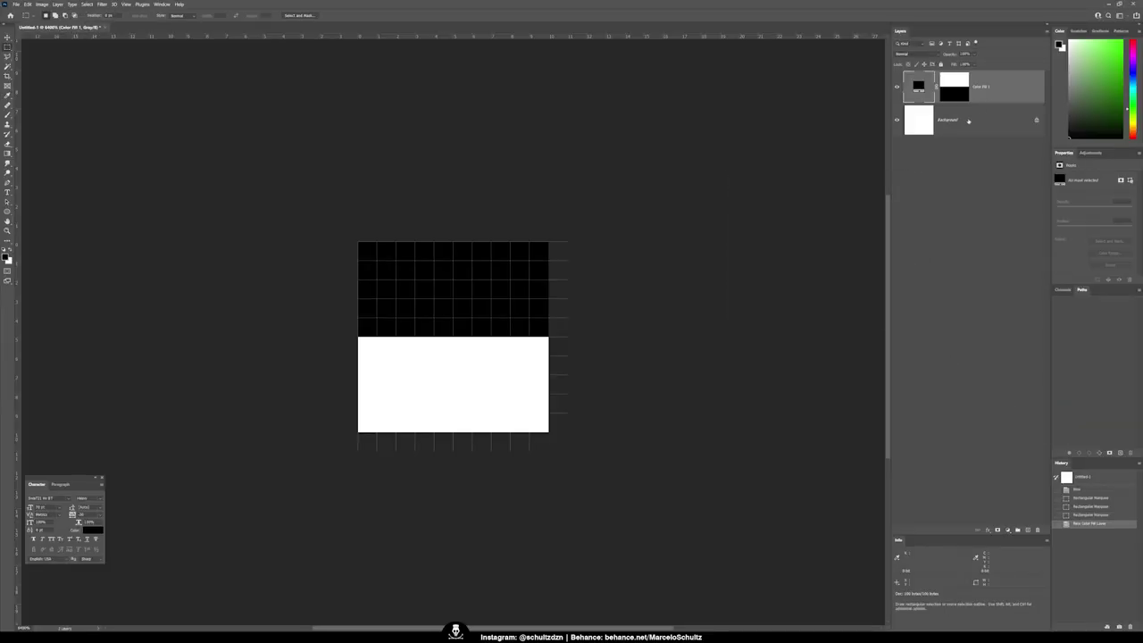
left_click(969, 119)
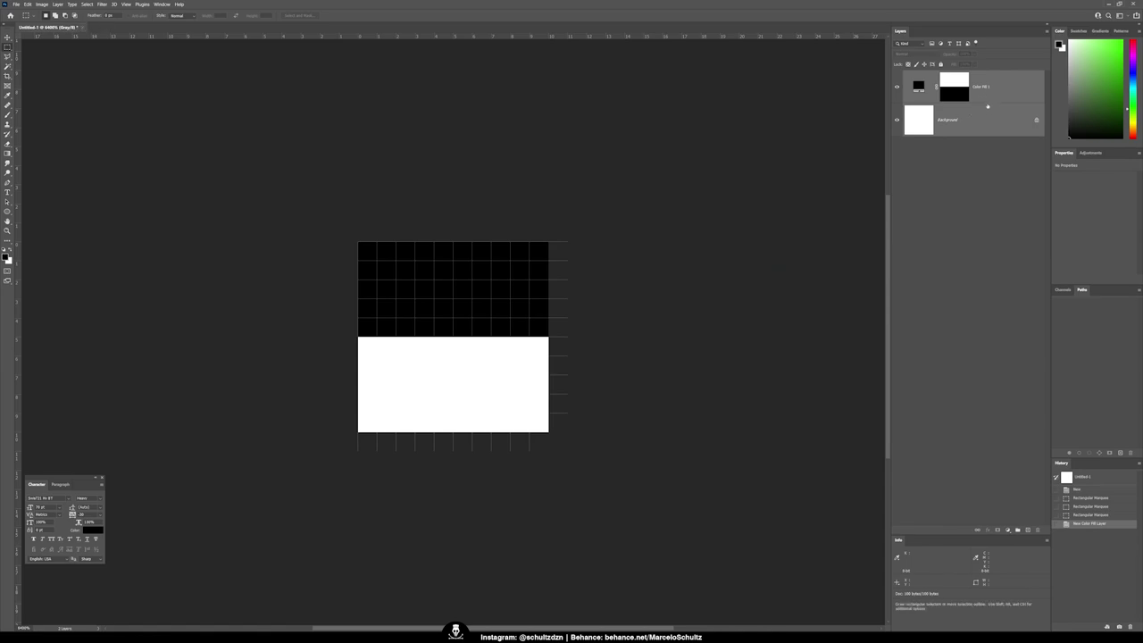
key("ctrl+e")
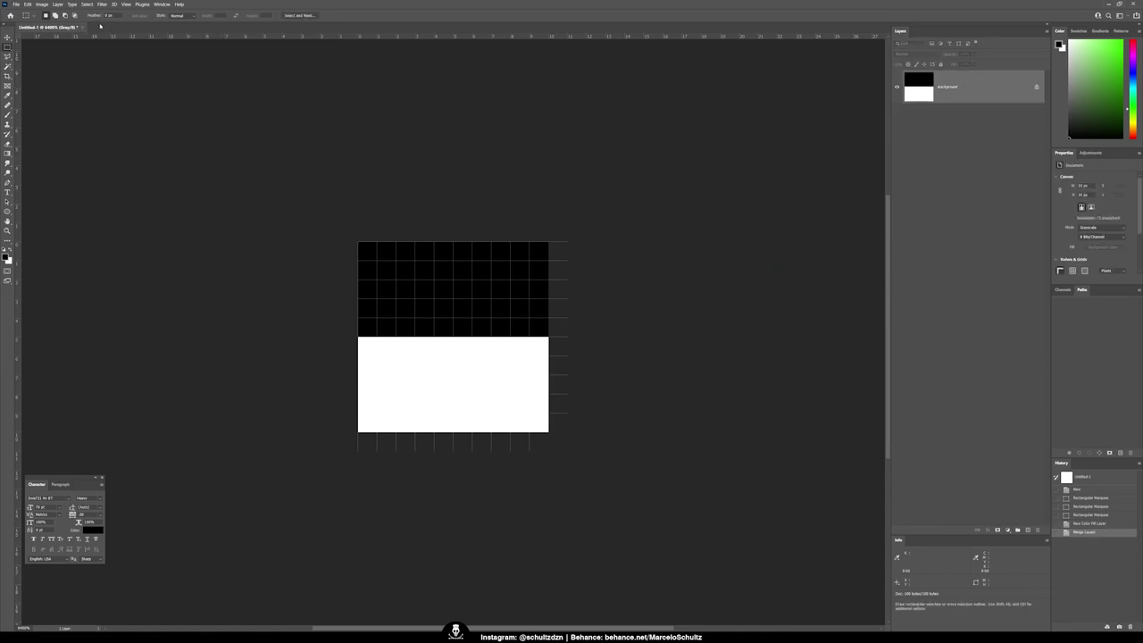
left_click(101, 4)
mouse_move(143, 94)
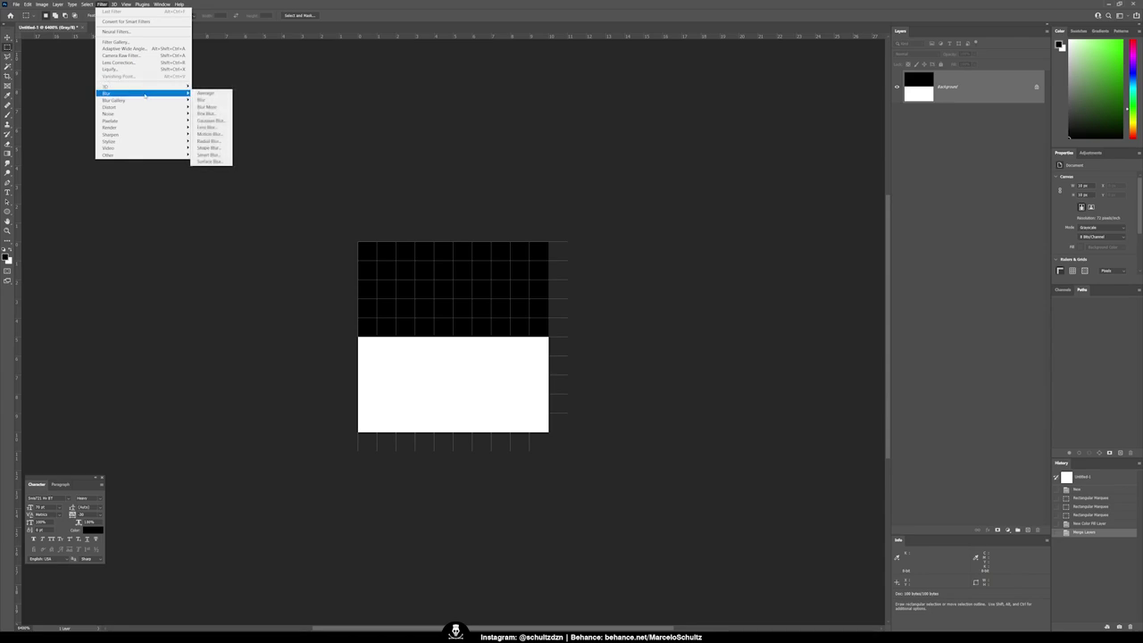
- Box Blur the square into a black-to-white gradient and define it as Pattern 1
left_click(220, 114)
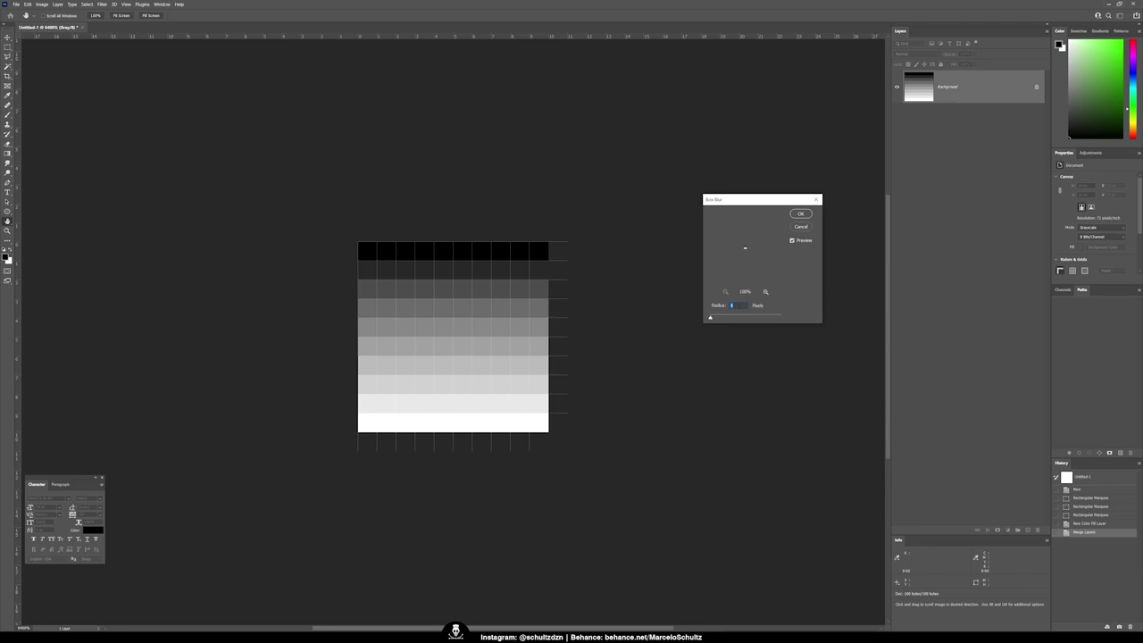
left_click(801, 214)
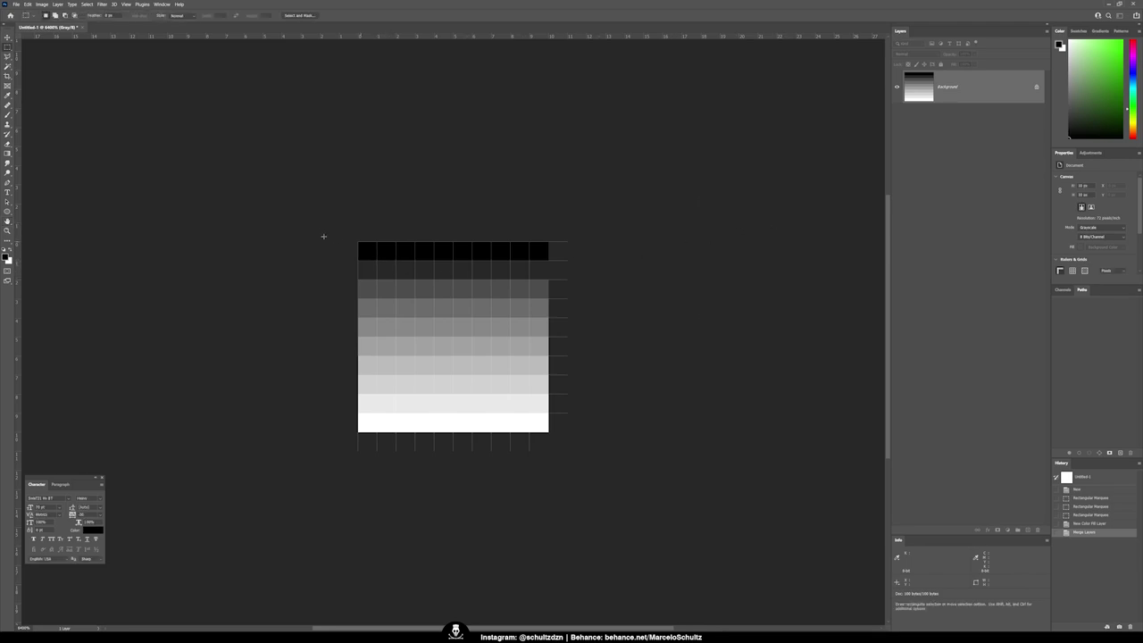
left_click_drag(358, 241, 588, 440)
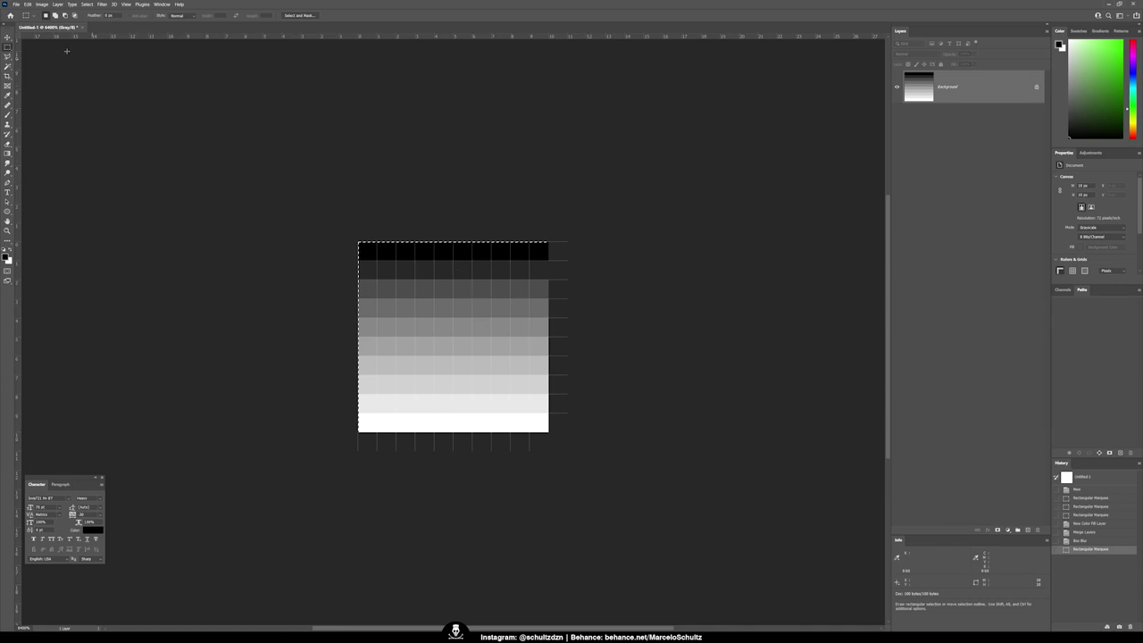
left_click(27, 5)
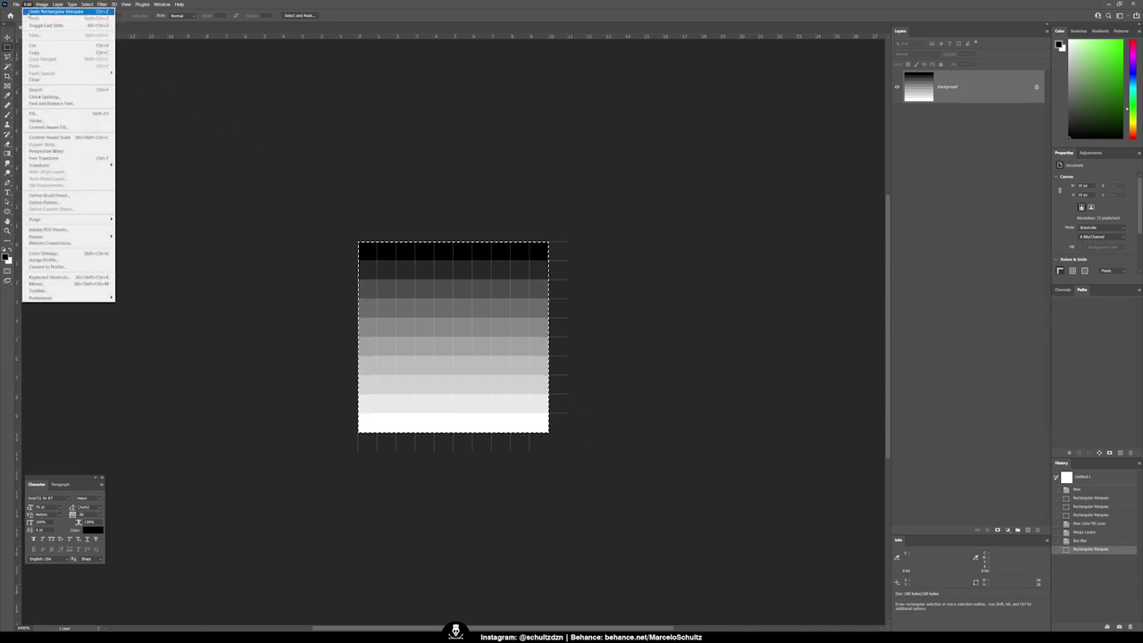
left_click(58, 203)
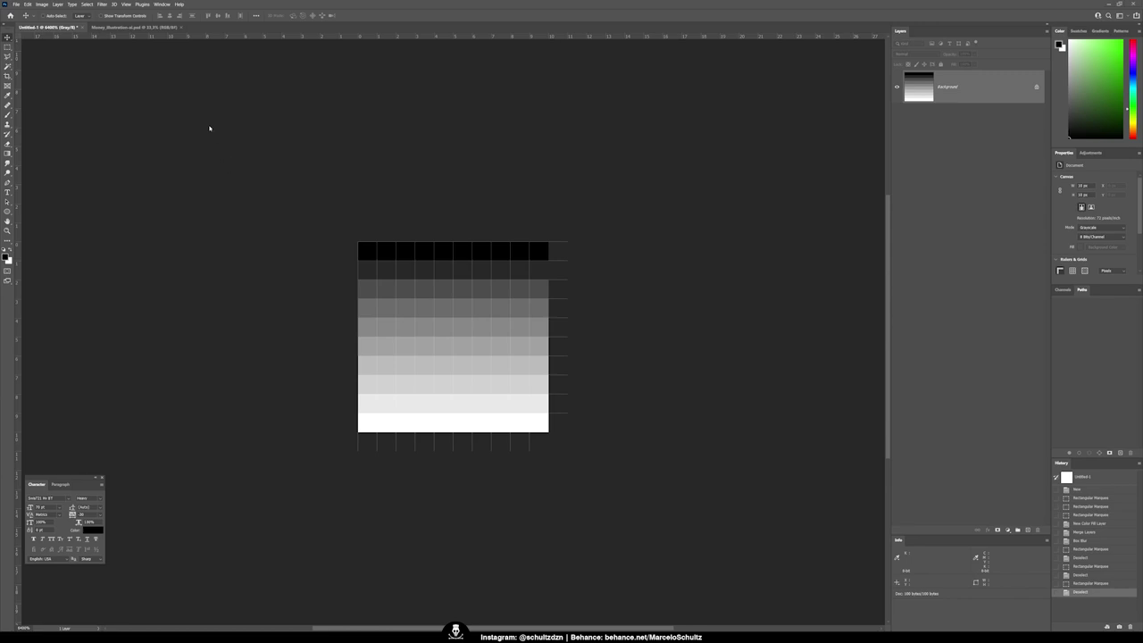
- Create a new 6000 × 6000 pixel white Grayscale document, Untitled-2
left_click(16, 5)
left_click(22, 10)
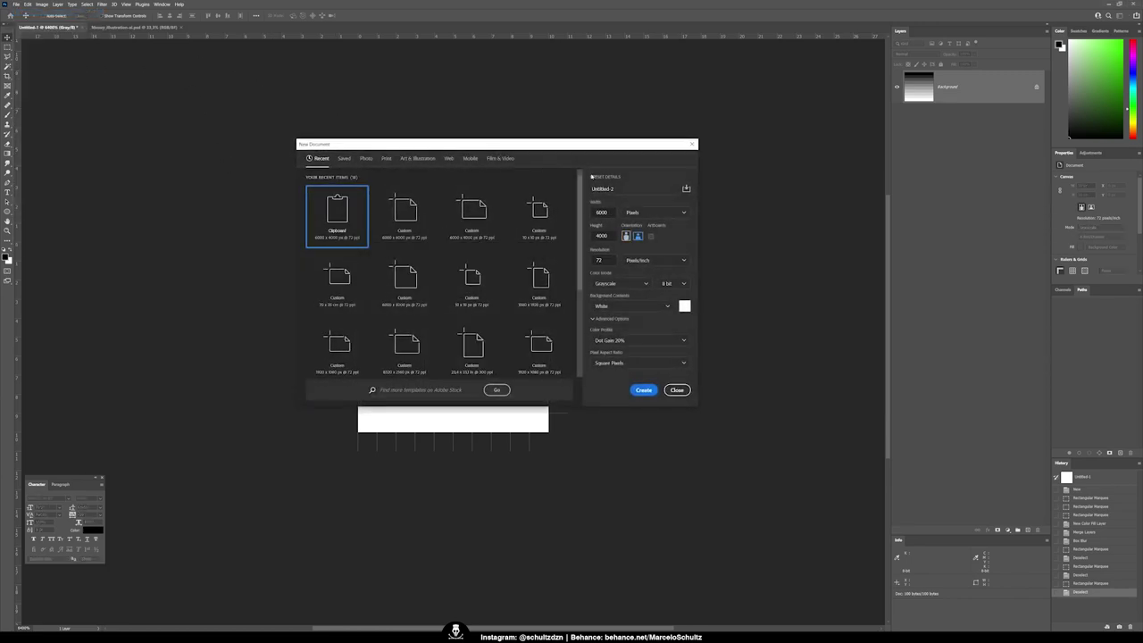
double_click(601, 236)
type("4")
type("0")
left_click(644, 390)
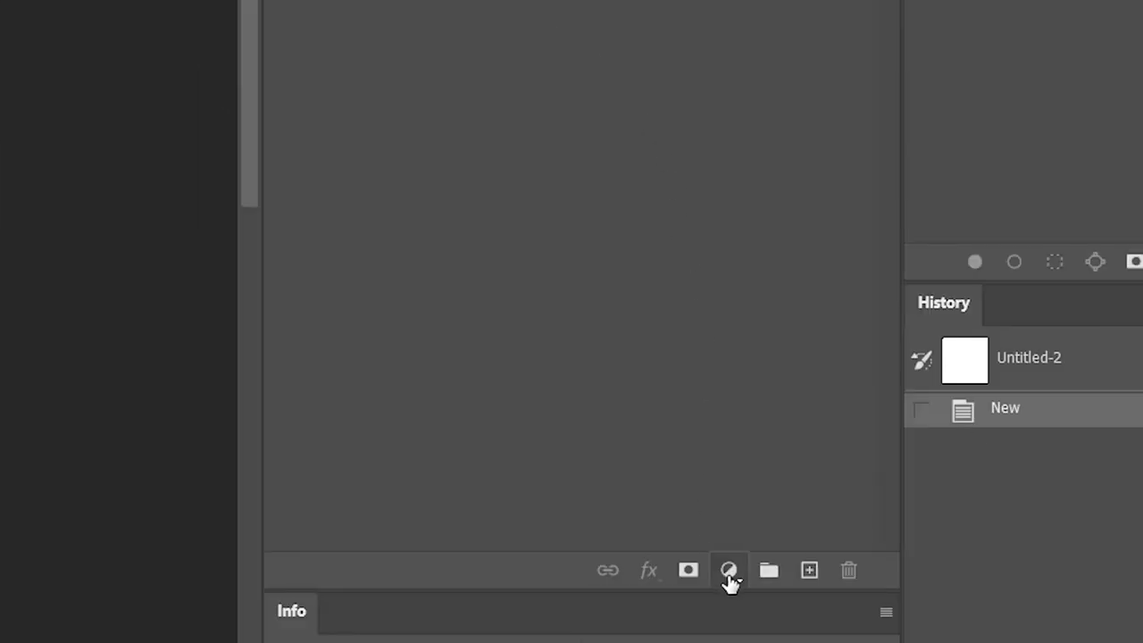
- Add a Pattern 1 grey-line fill layer and merge it into the Background
left_click(729, 572)
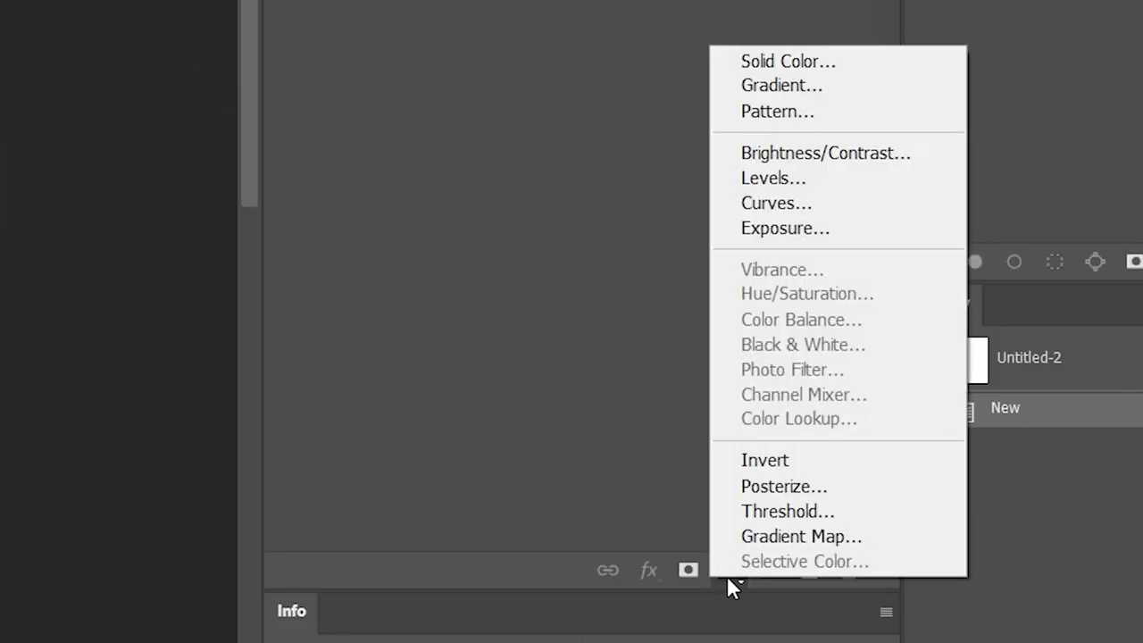
left_click(796, 119)
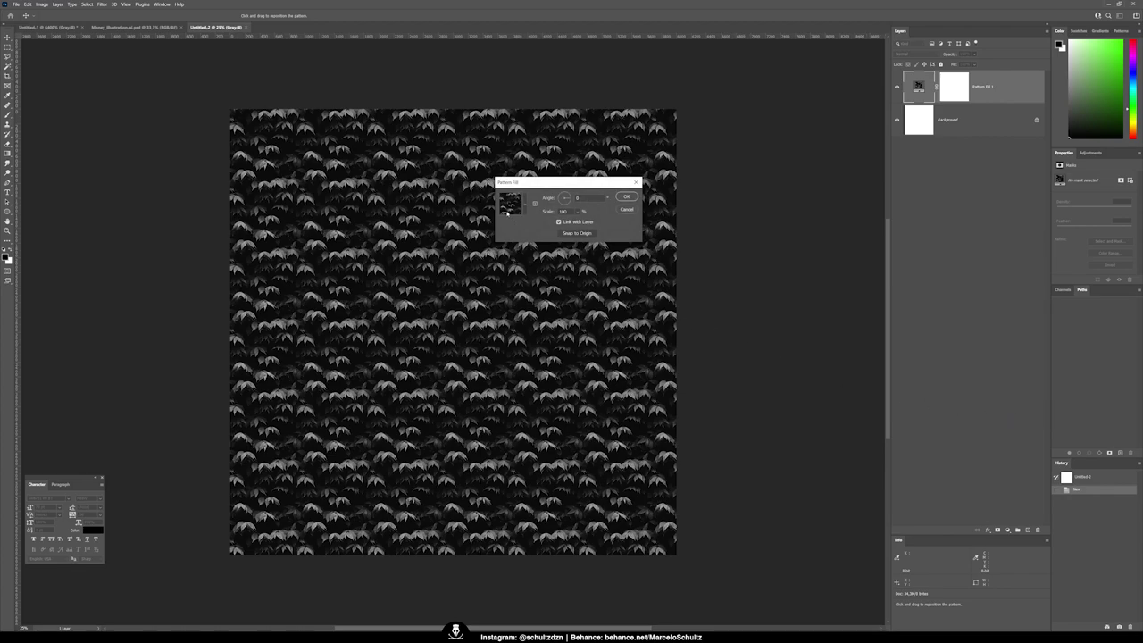
left_click(507, 210)
left_click(499, 260)
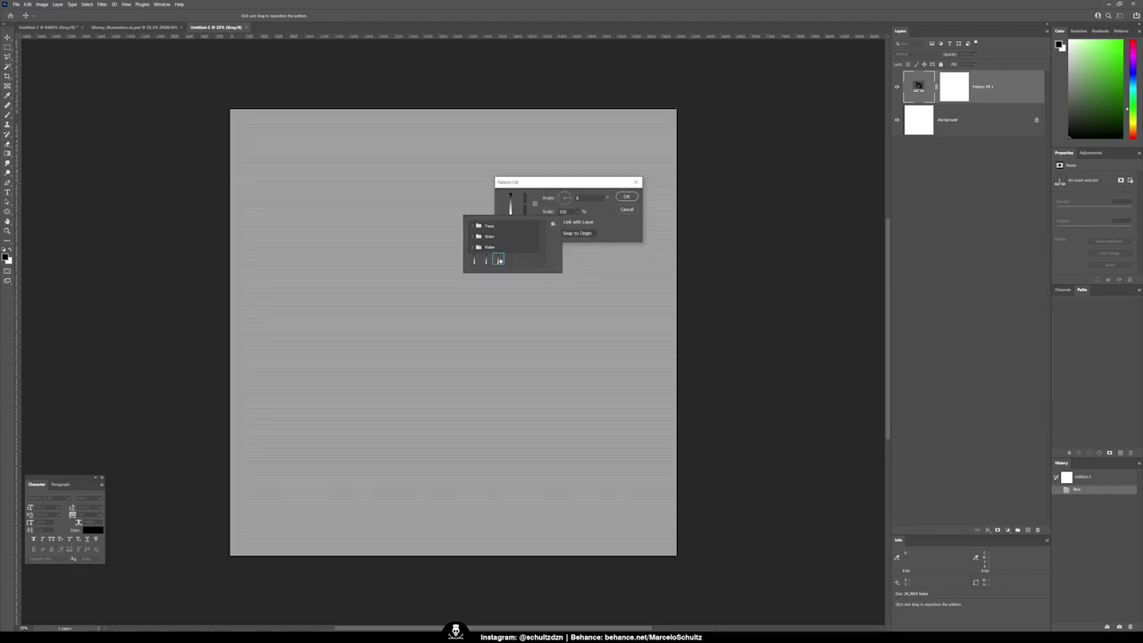
left_click(629, 198)
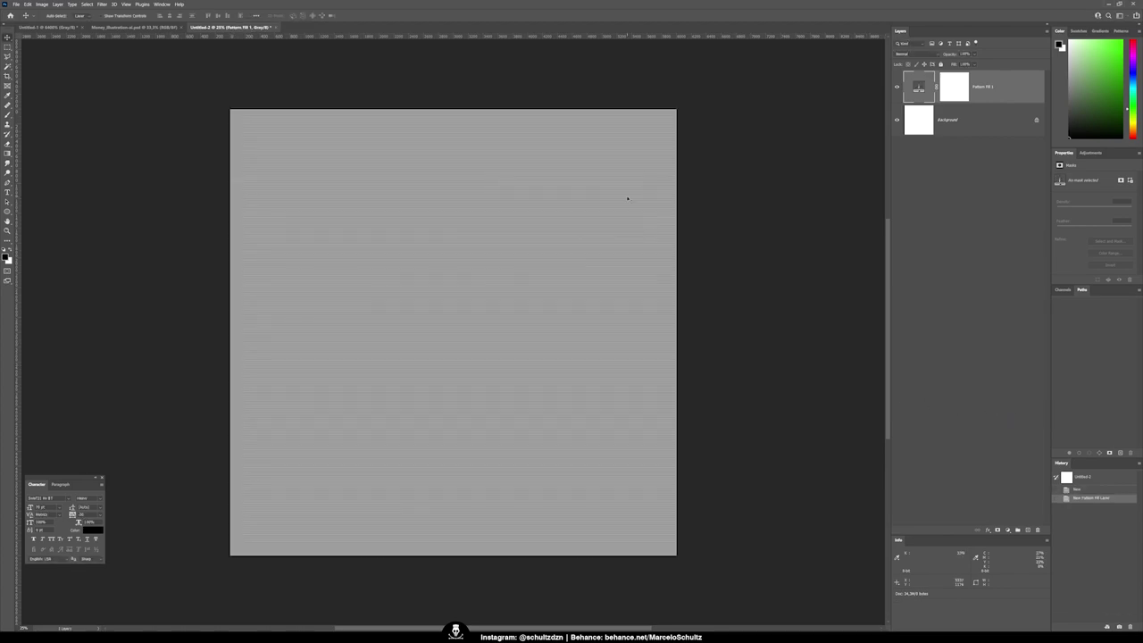
left_click(968, 121, "shift")
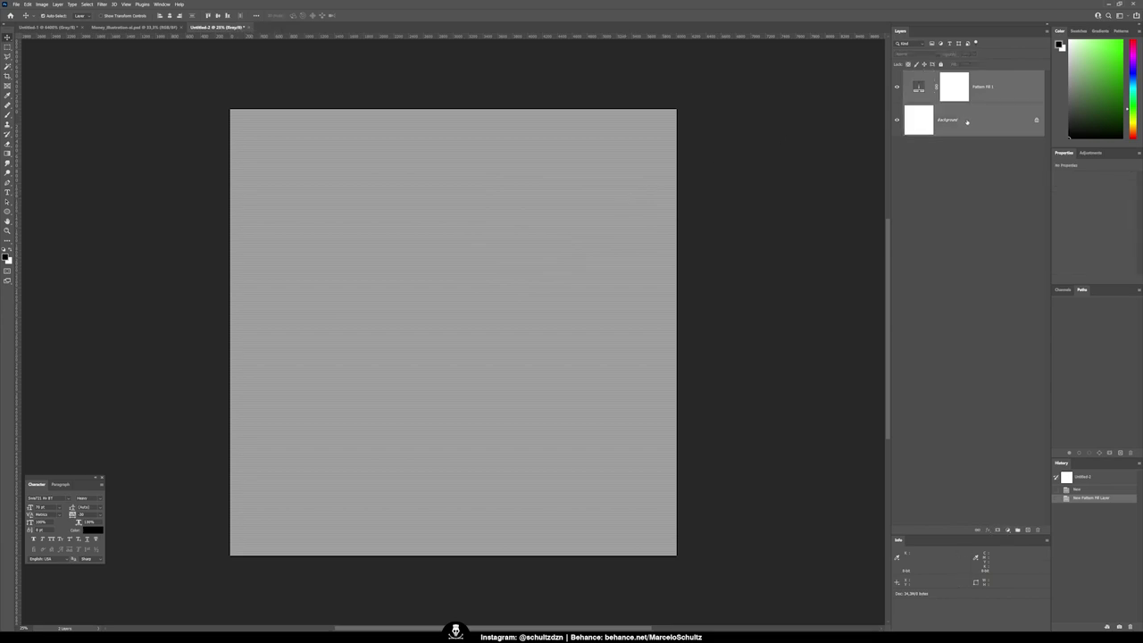
key("ctrl+e")
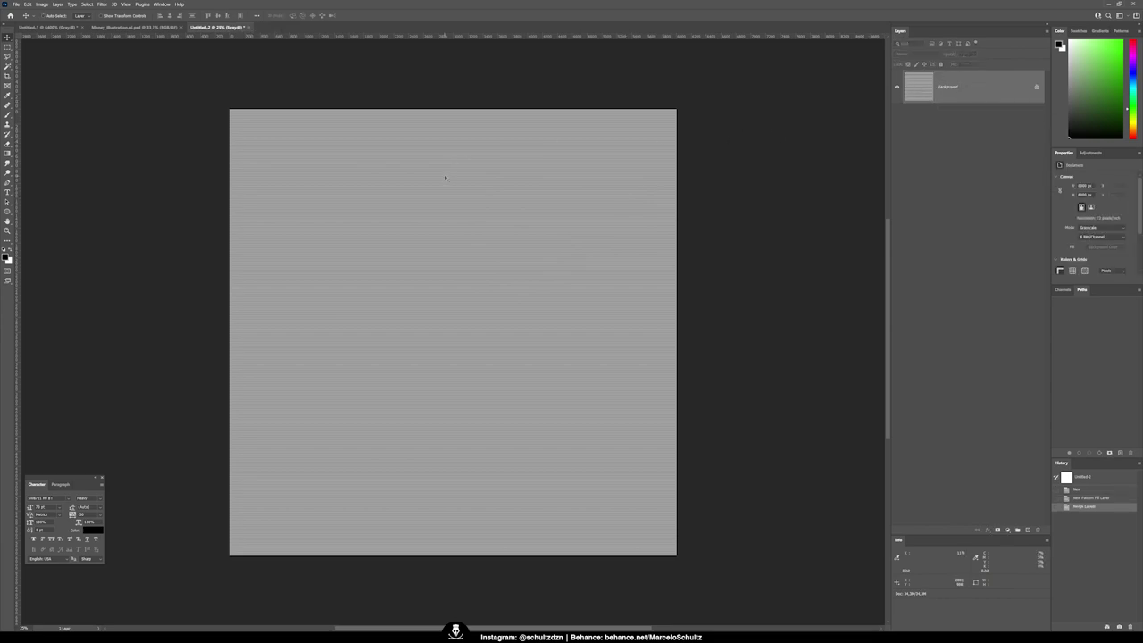
- Zoom in to inspect the line pattern, then fit the whole document in view
key("z")
right_click(406, 215)
left_click(419, 222)
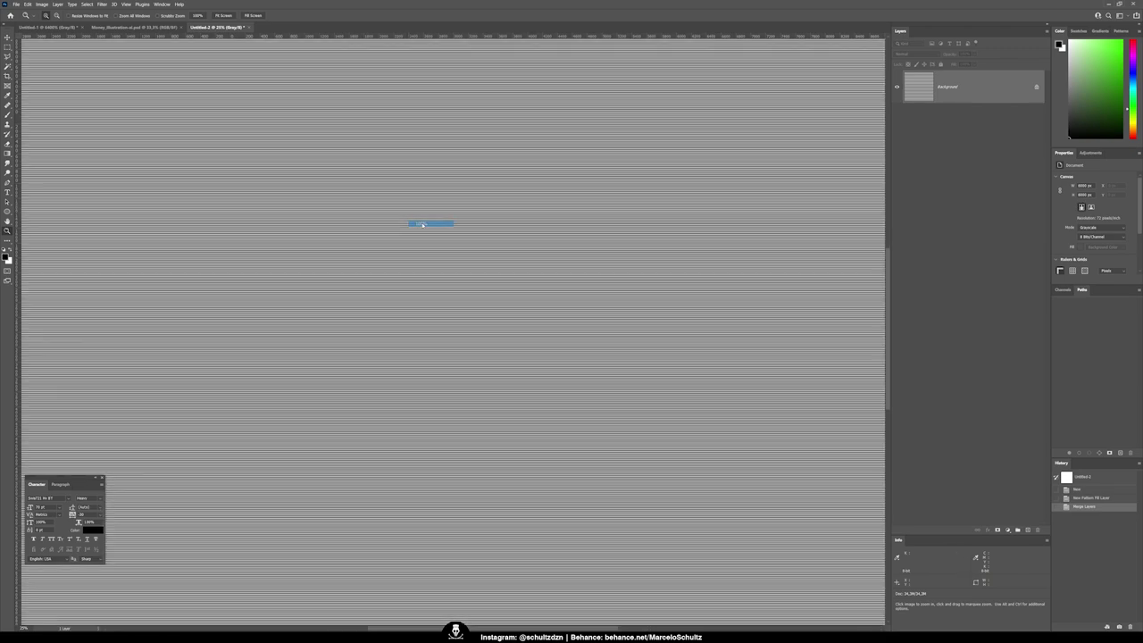
key("ctrl+0")
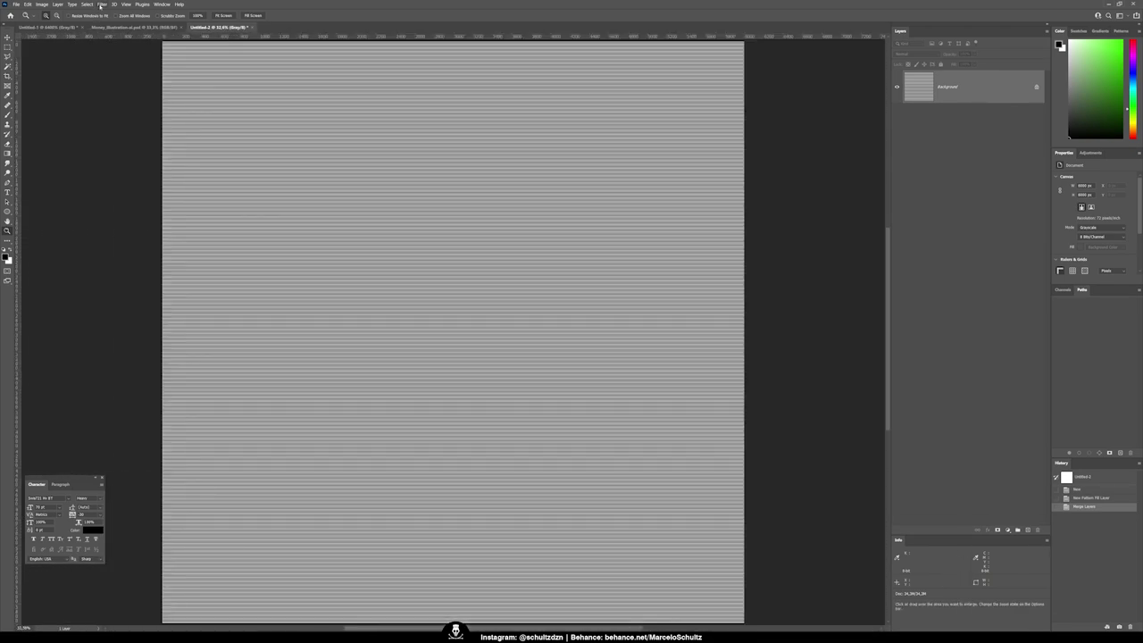
left_click(102, 5)
mouse_move(143, 107)
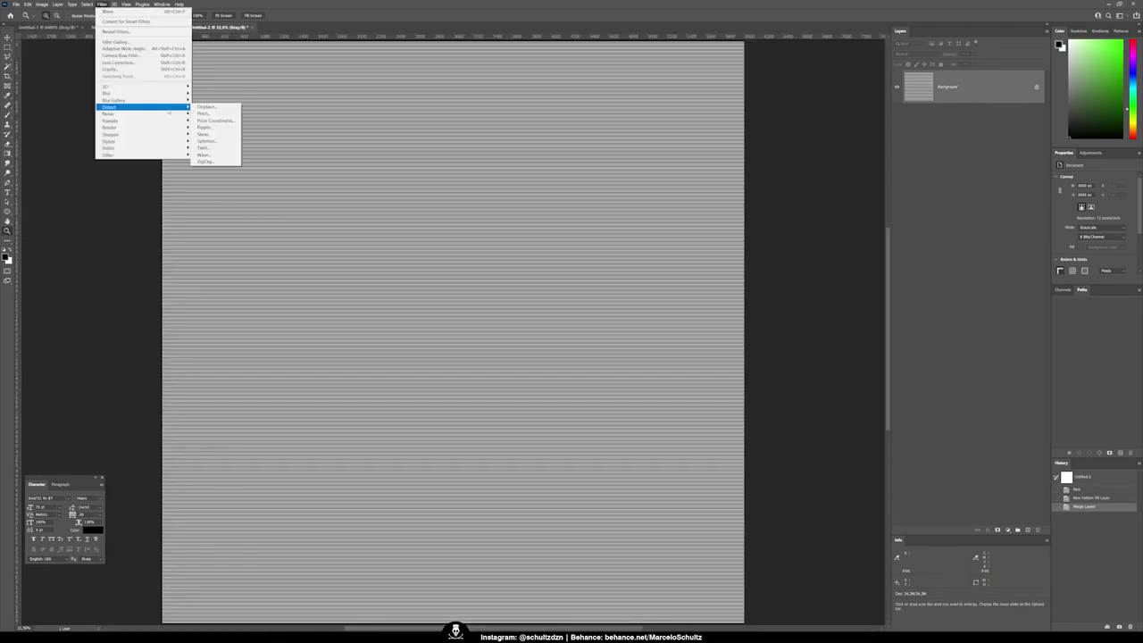
- Apply a Sine Wave filter: wavelength ~150, amplitude ~50, scale 45%/50%
left_click(204, 154)
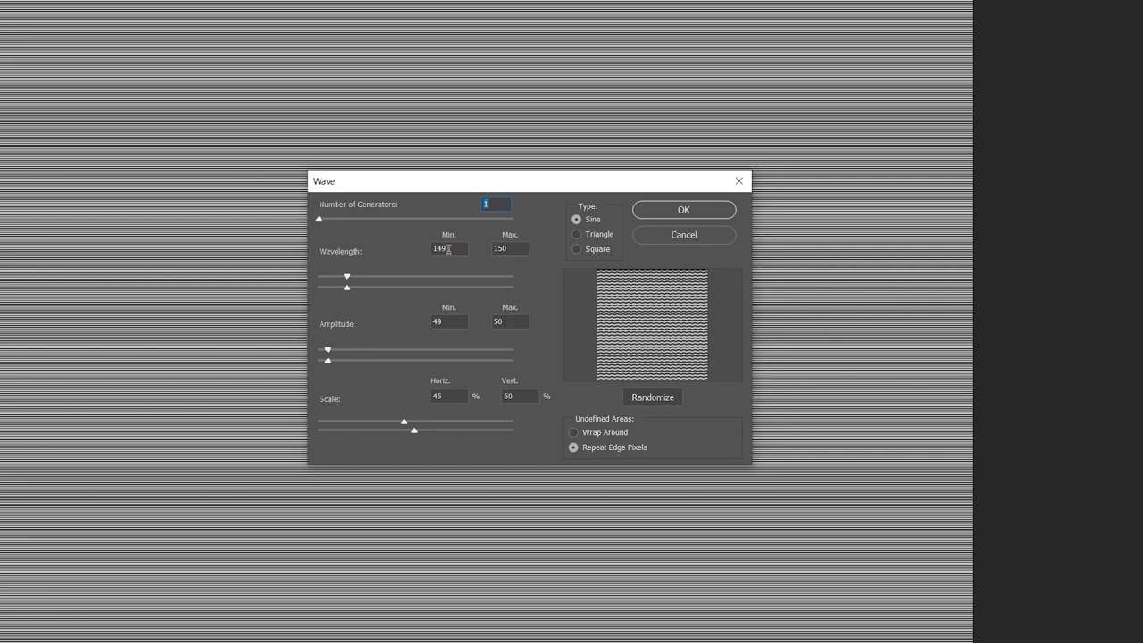
left_click(515, 250)
key("Tab")
key("Tab")
key("Tab")
key("Tab")
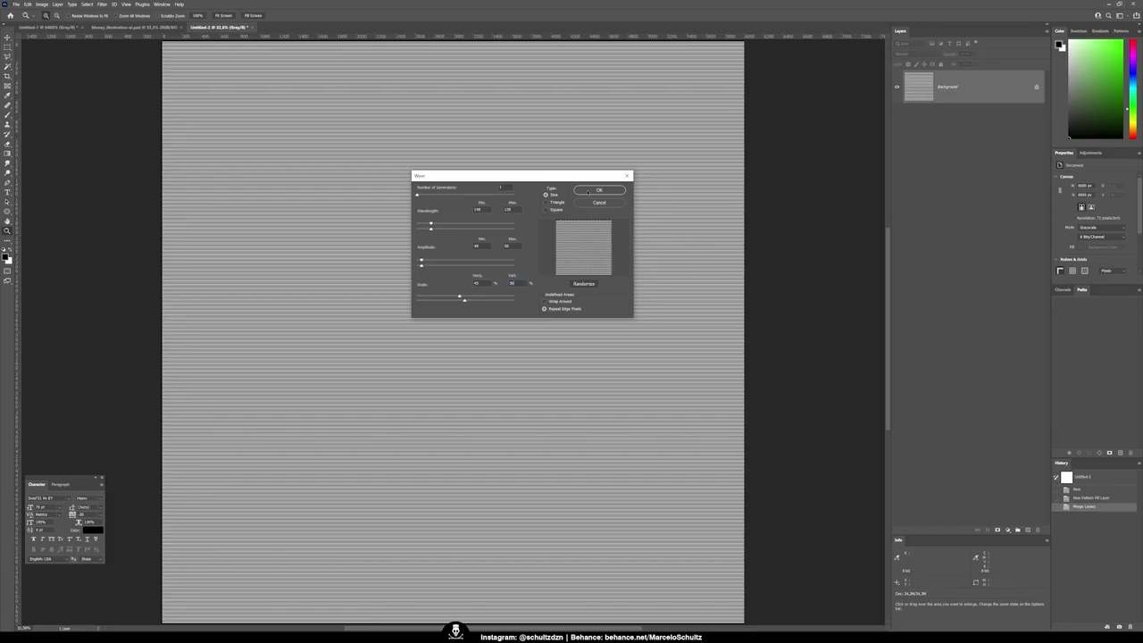
left_click(589, 192)
right_click(437, 156)
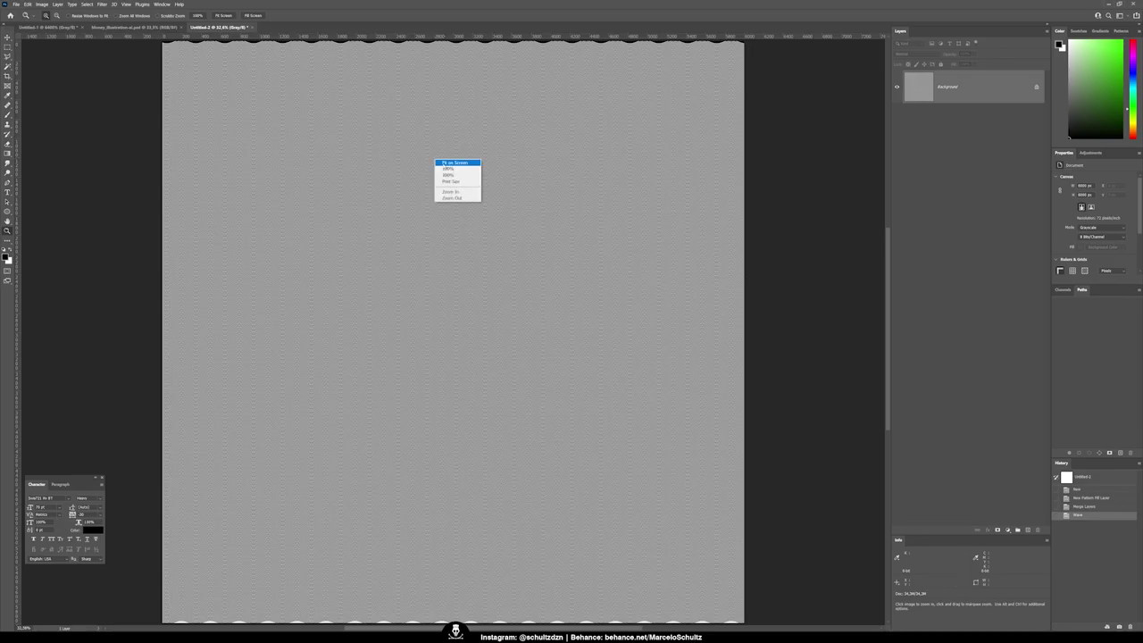
- Inspect the waves at 100%, zoom out, then select and copy the entire canvas
left_click(446, 176)
mouse_move(431, 193)
left_mouse_down()
mouse_move(468, 196)
mouse_move(452, 186)
left_mouse_up()
key("ctrl+minus")
key("ctrl+minus")
key("ctrl+minus")
key("ctrl+minus")
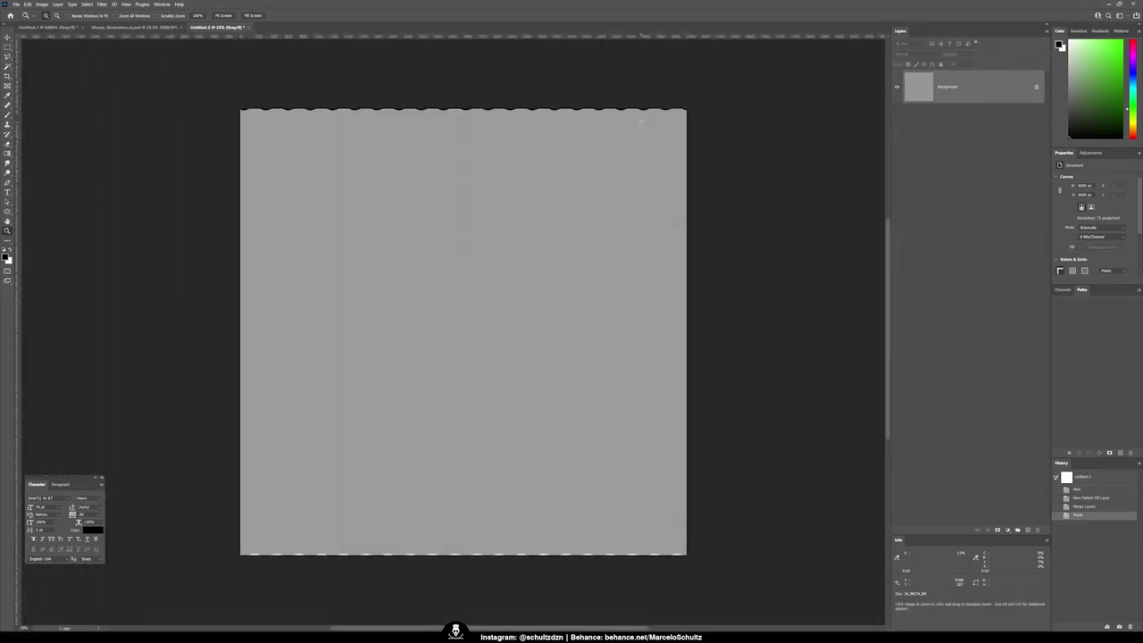
key("ctrl+a")
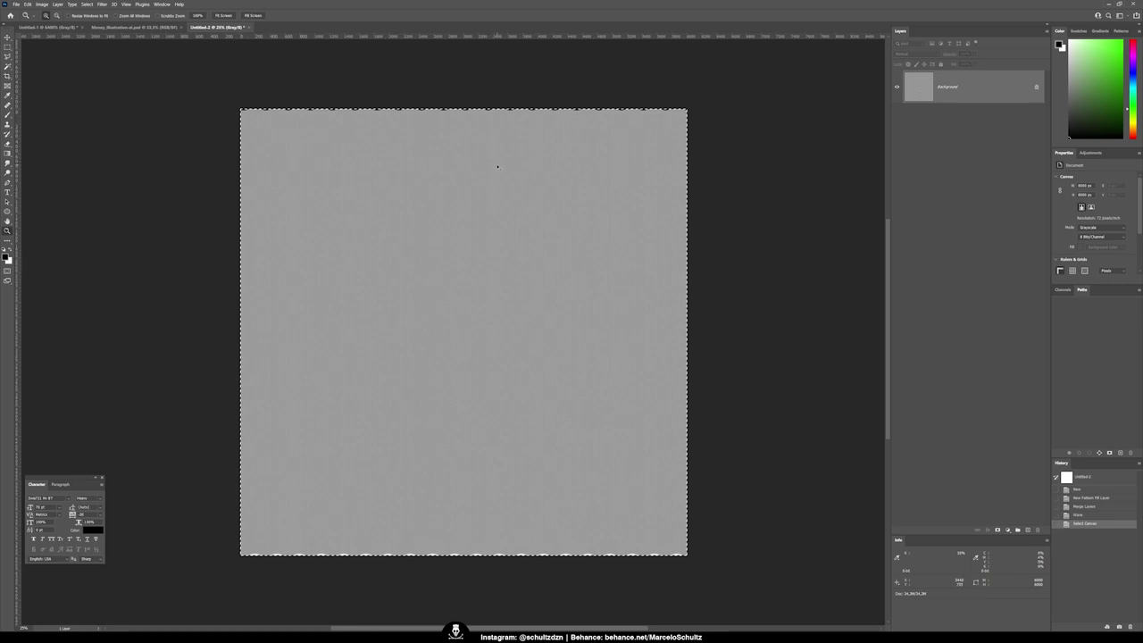
key("ctrl+a")
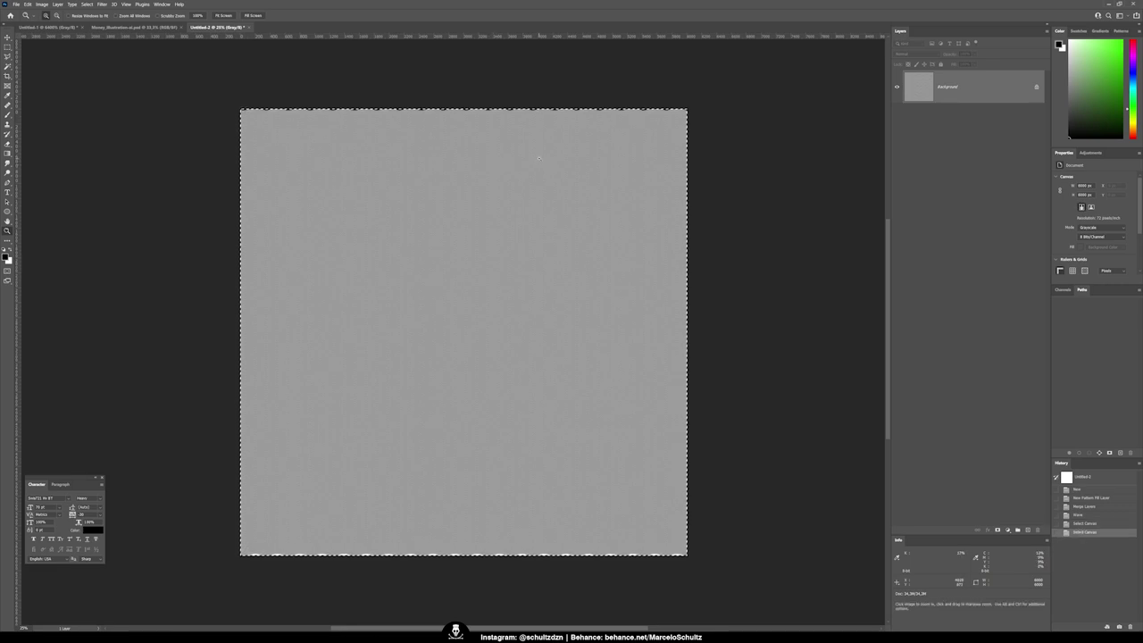
key("ctrl+d")
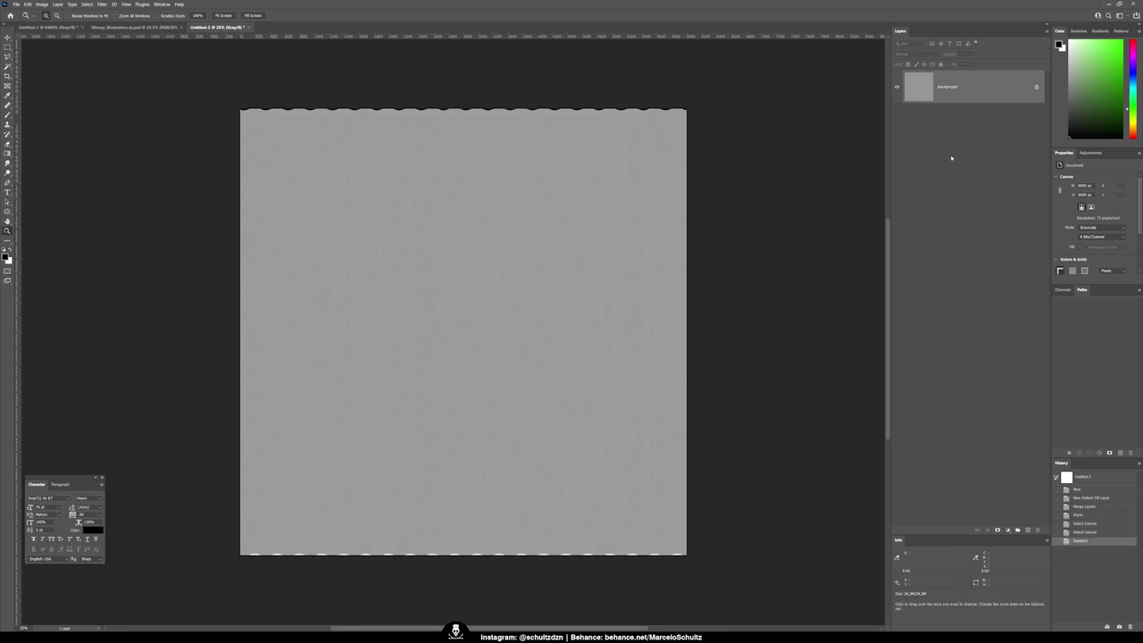
left_click(1007, 531)
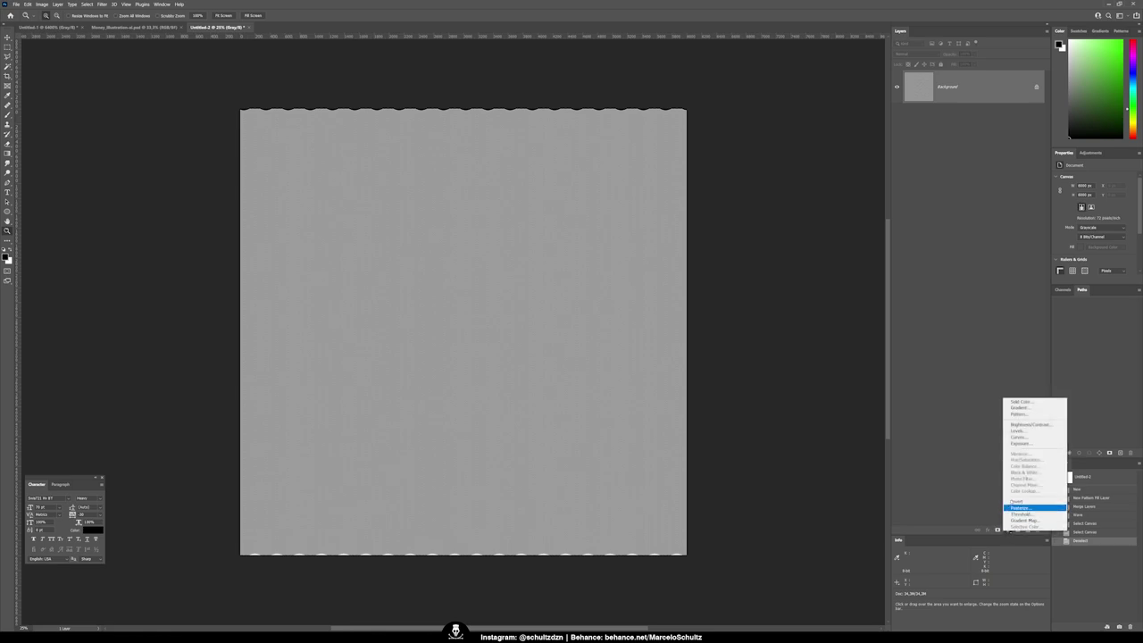
- Add a #808080 mid-grey Color Fill layer and paste the wavy texture into its mask
left_click(1036, 401)
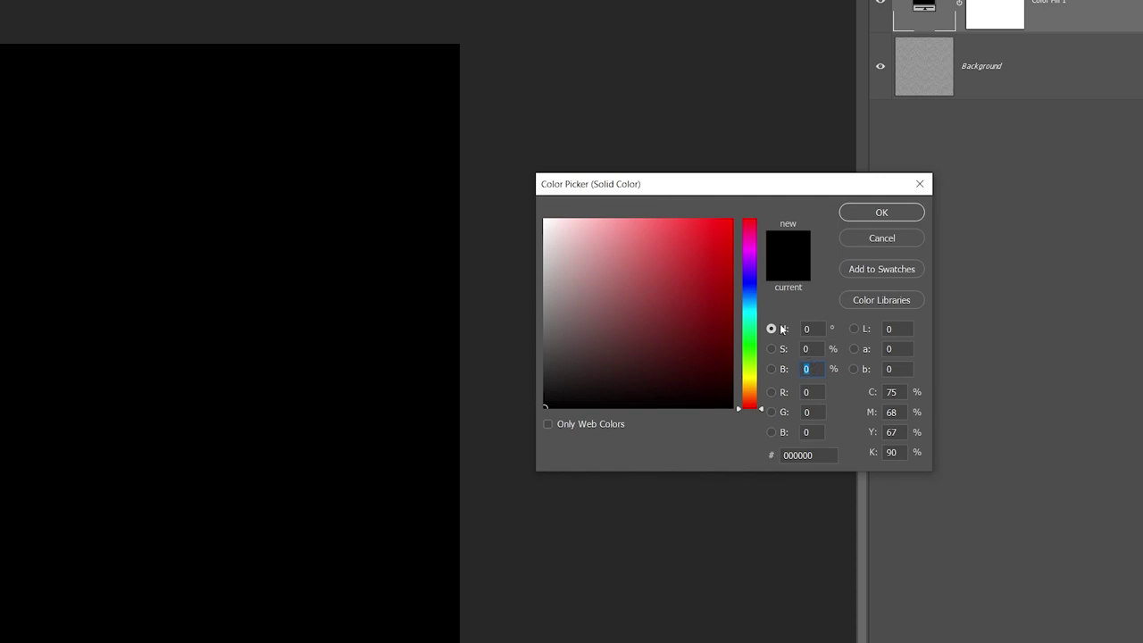
type("50")
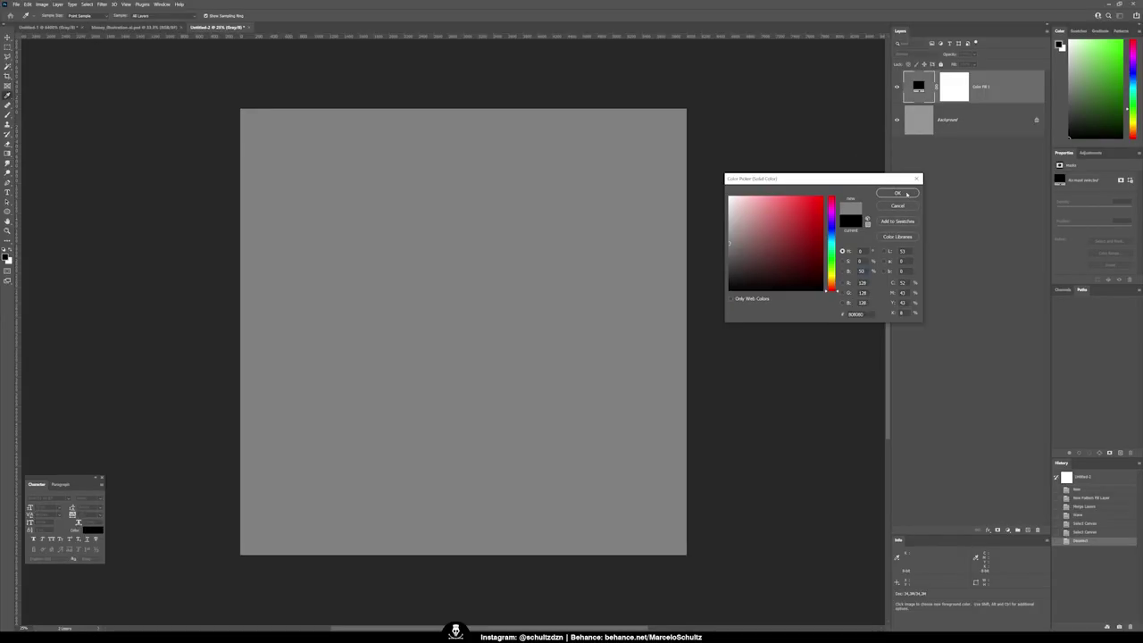
left_click(898, 193)
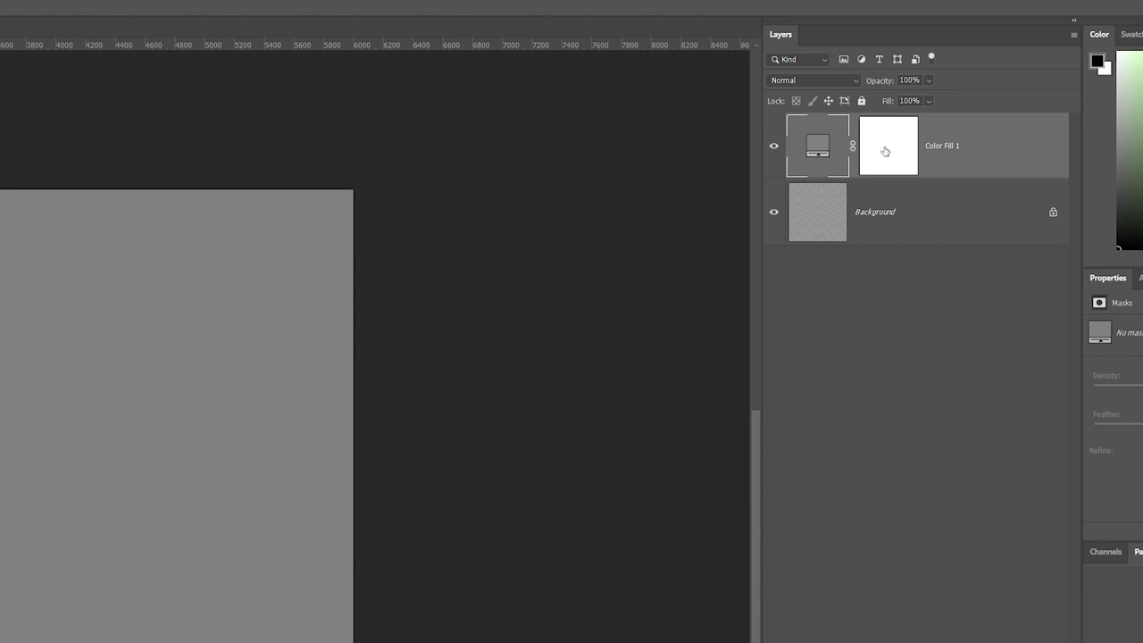
left_click(884, 152, "alt")
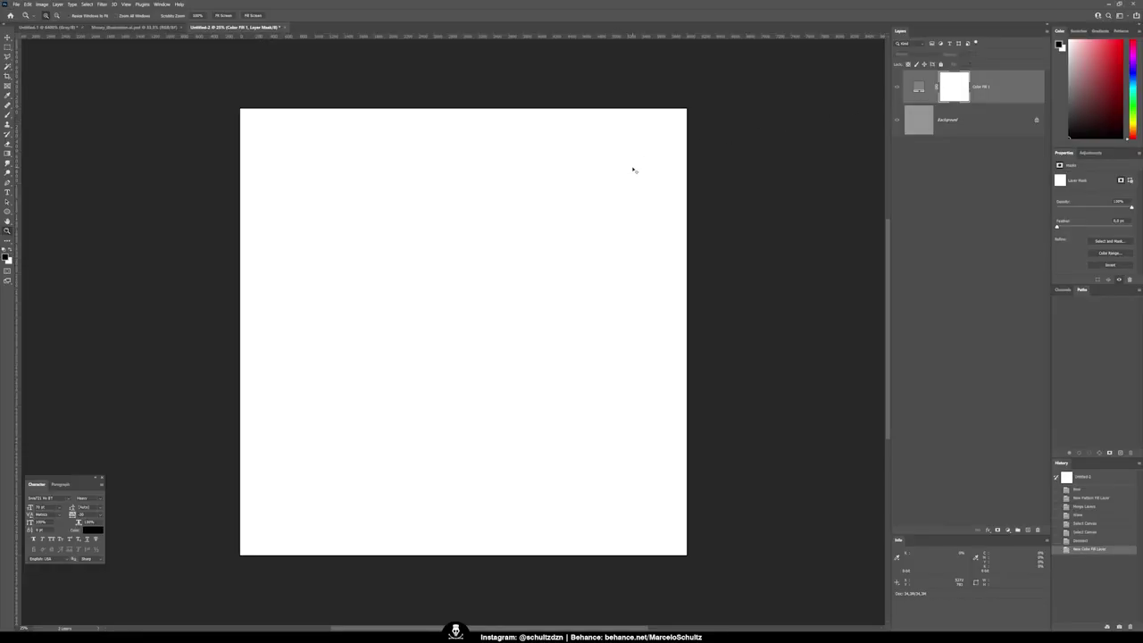
key("ctrl+v")
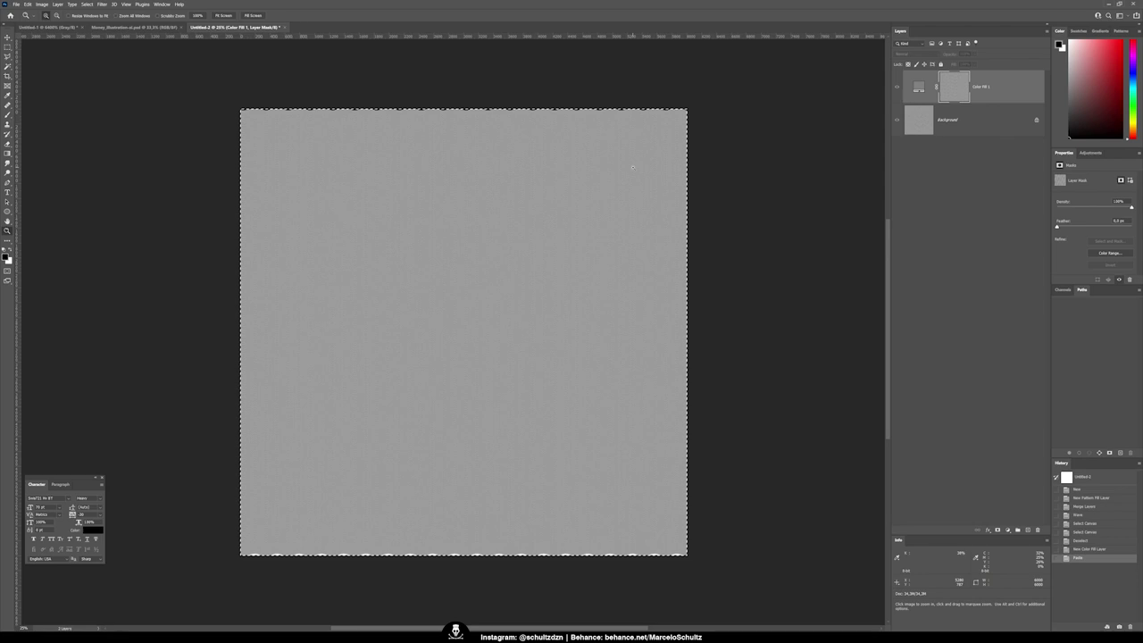
- Rotate the mask's wavy texture 90° clockwise for a crosshatched wave pattern
key("ctrl+d")
key("ctrl+0")
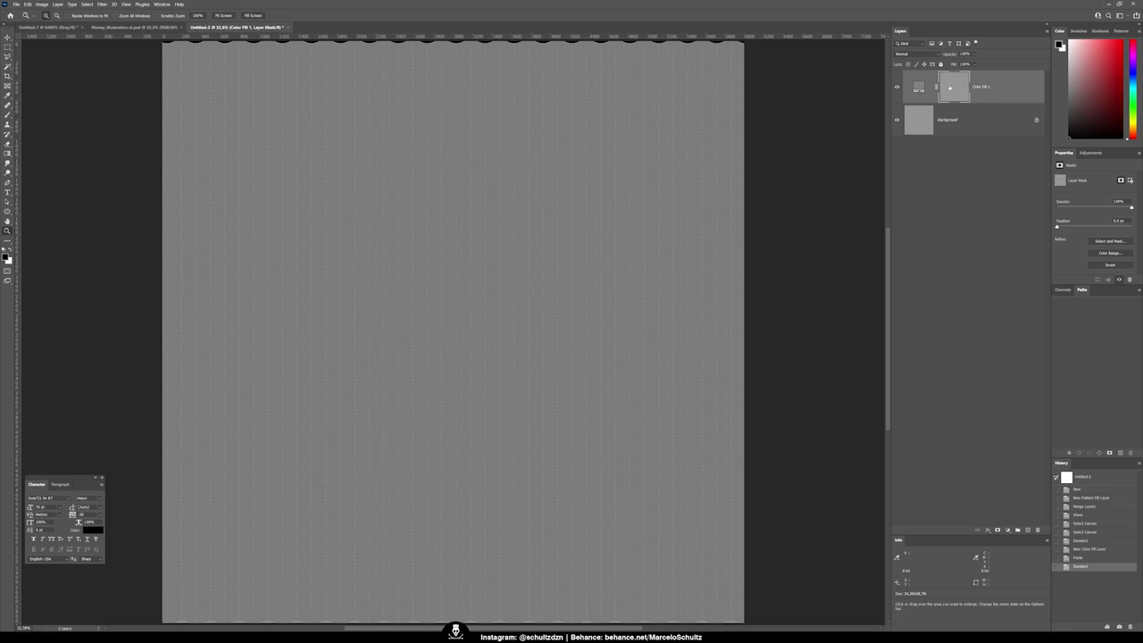
key("ctrl+t")
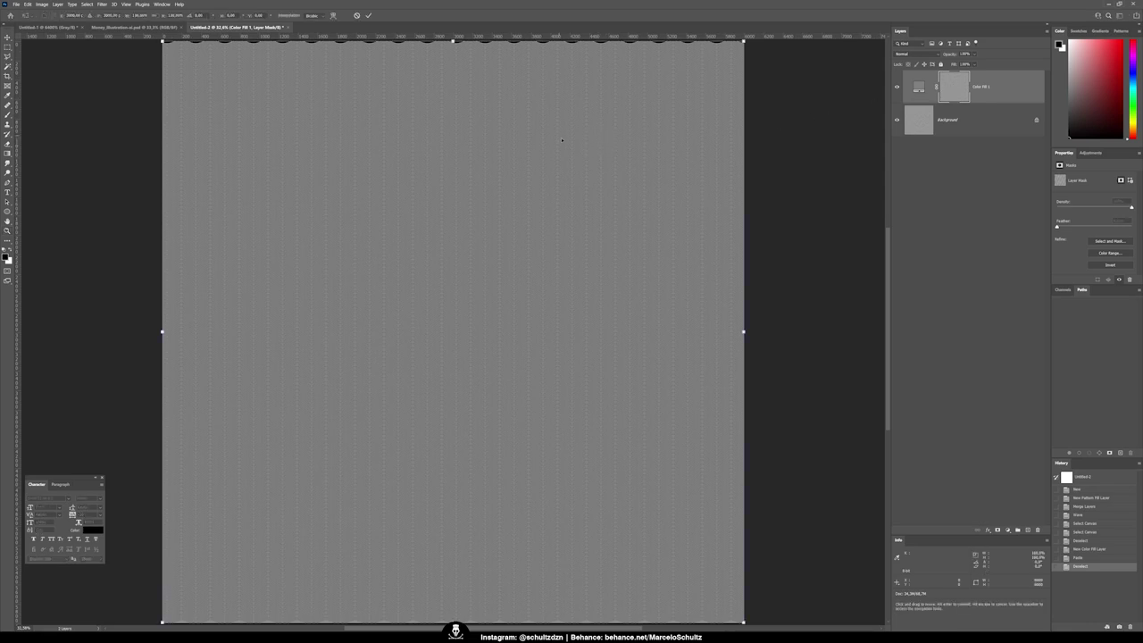
right_click(561, 144)
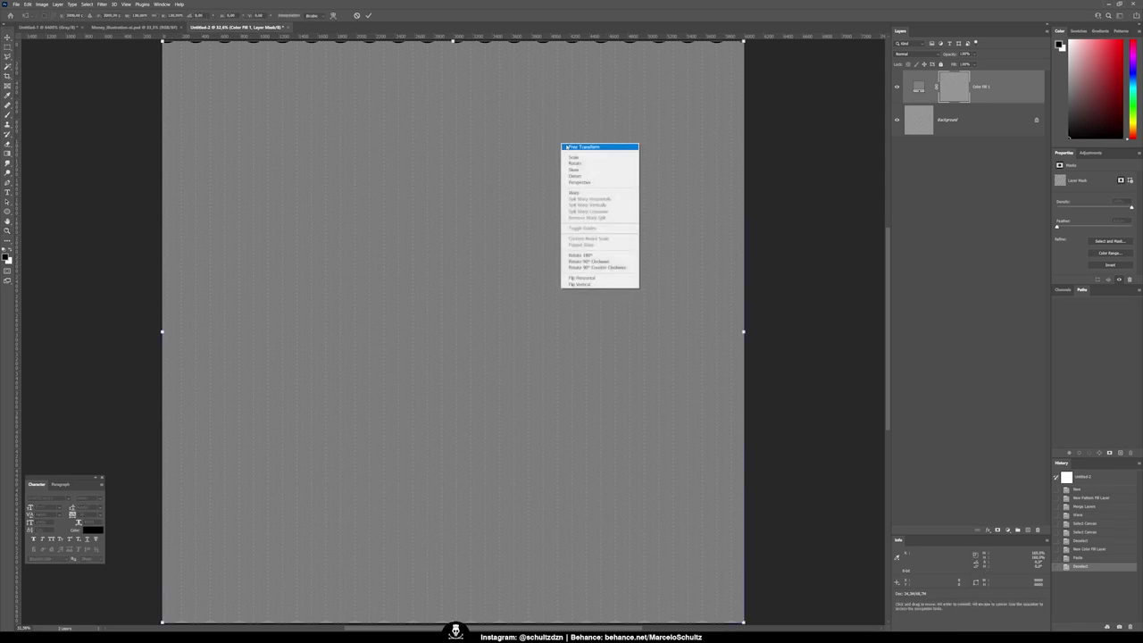
left_click(606, 261)
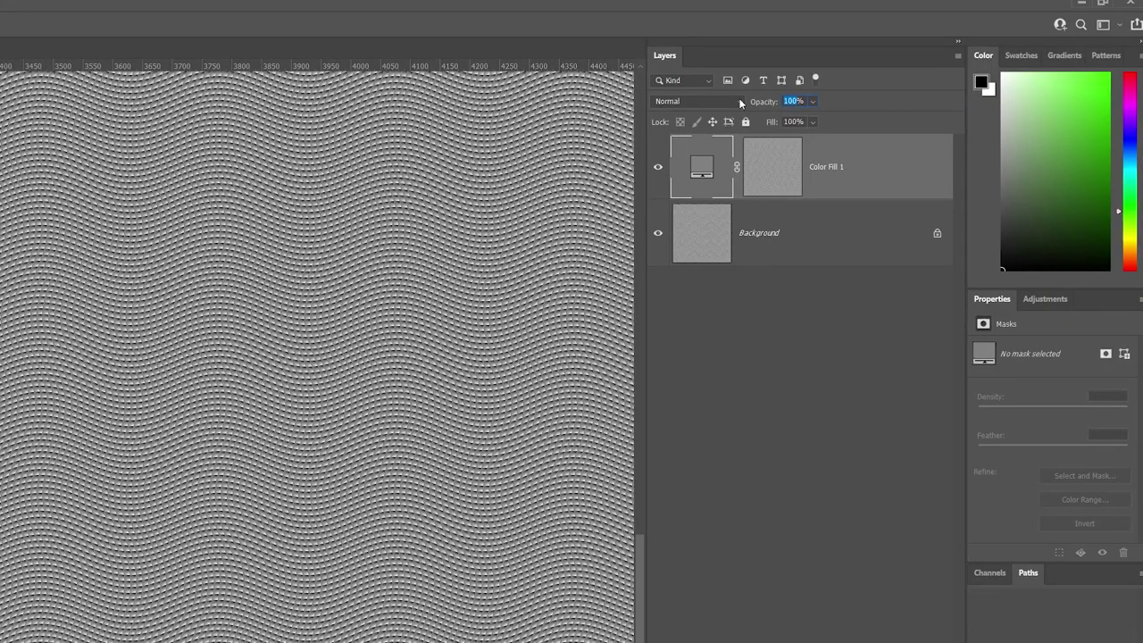
- Set Color Fill 1 to 90% opacity and merge it into the Background
type("90")
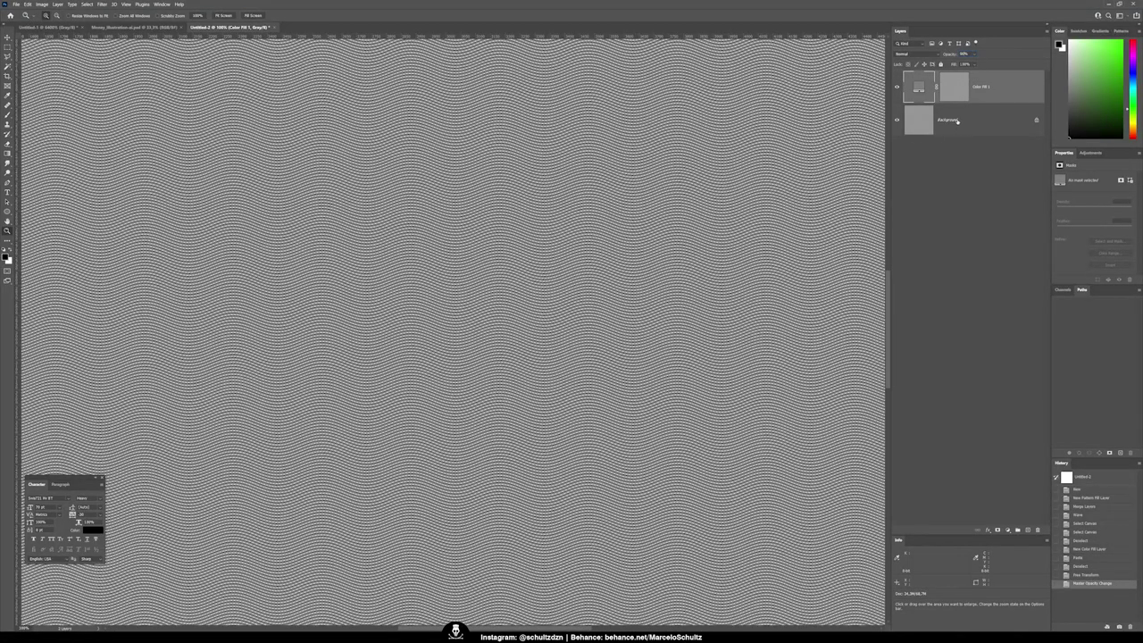
left_click(957, 120, "shift")
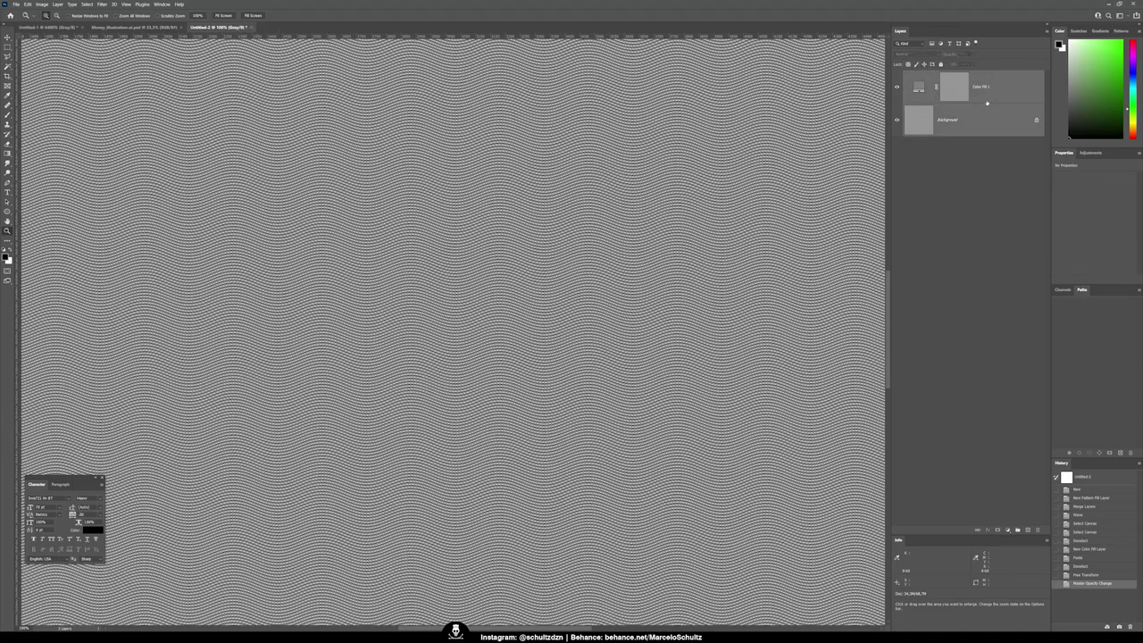
key("ctrl+e")
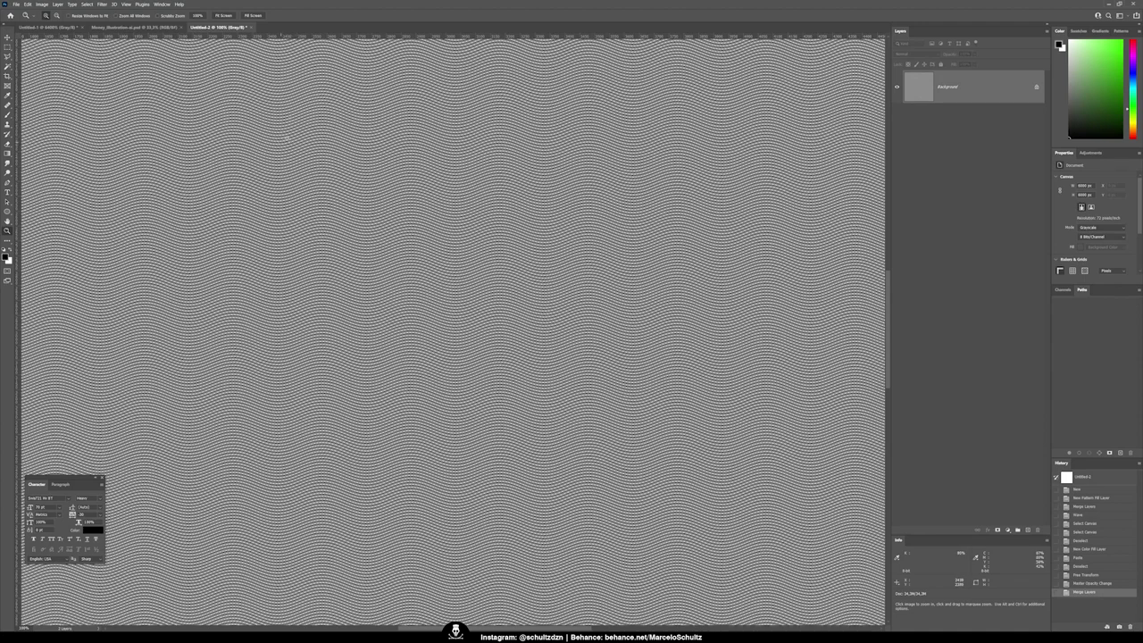
- Apply a Ripple distortion with Large size and increased amount, then zoom out to see the whole pattern
left_click(102, 5)
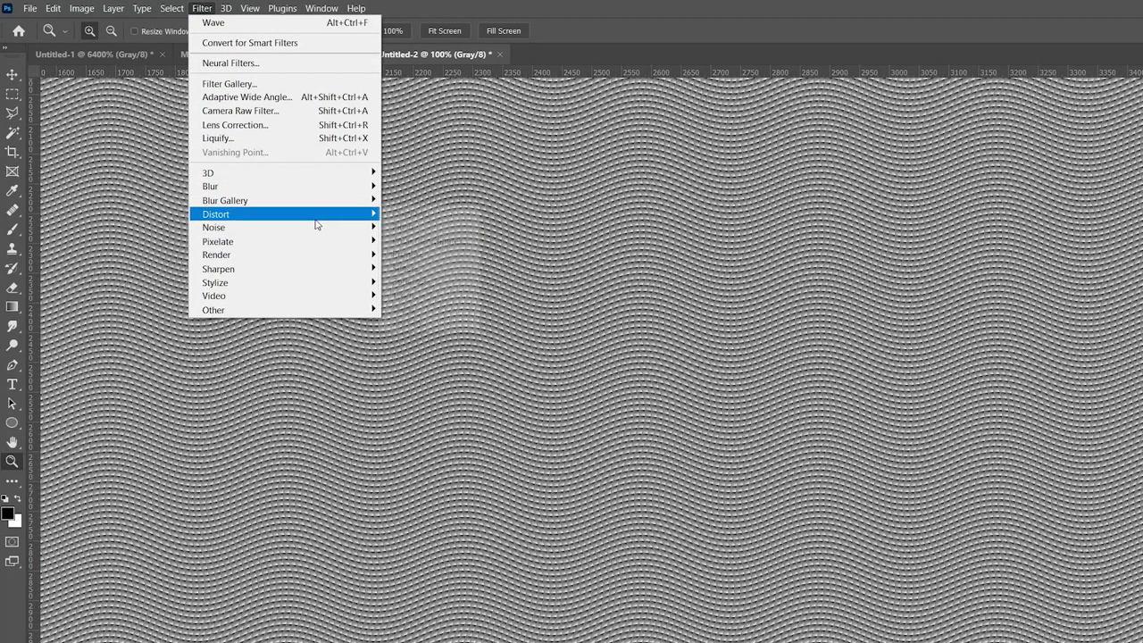
mouse_move(216, 214)
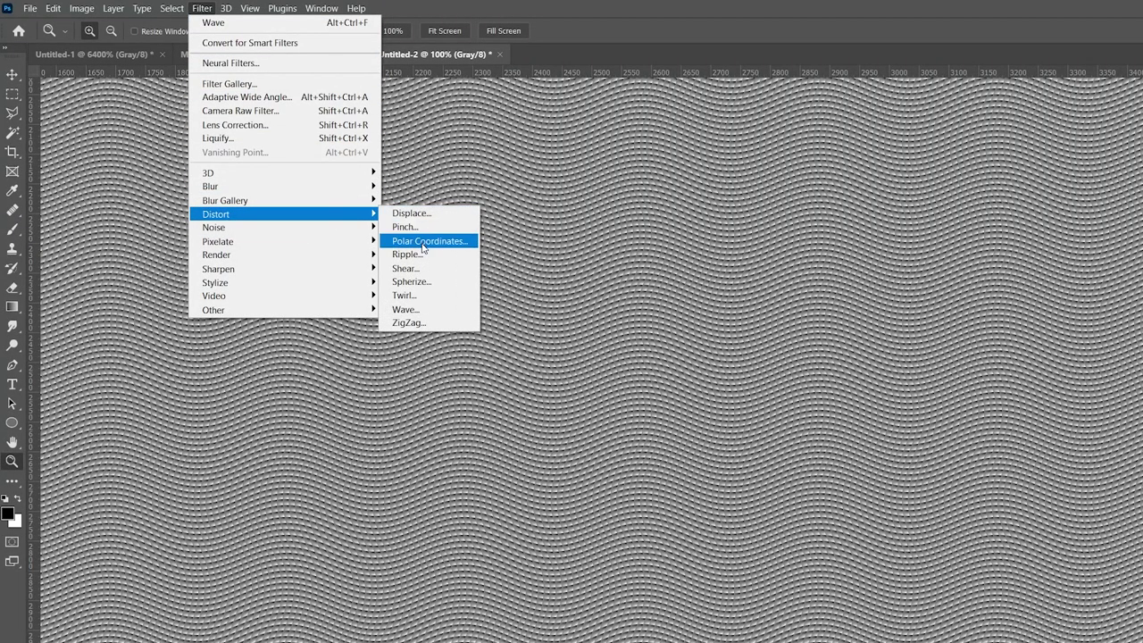
left_click(422, 258)
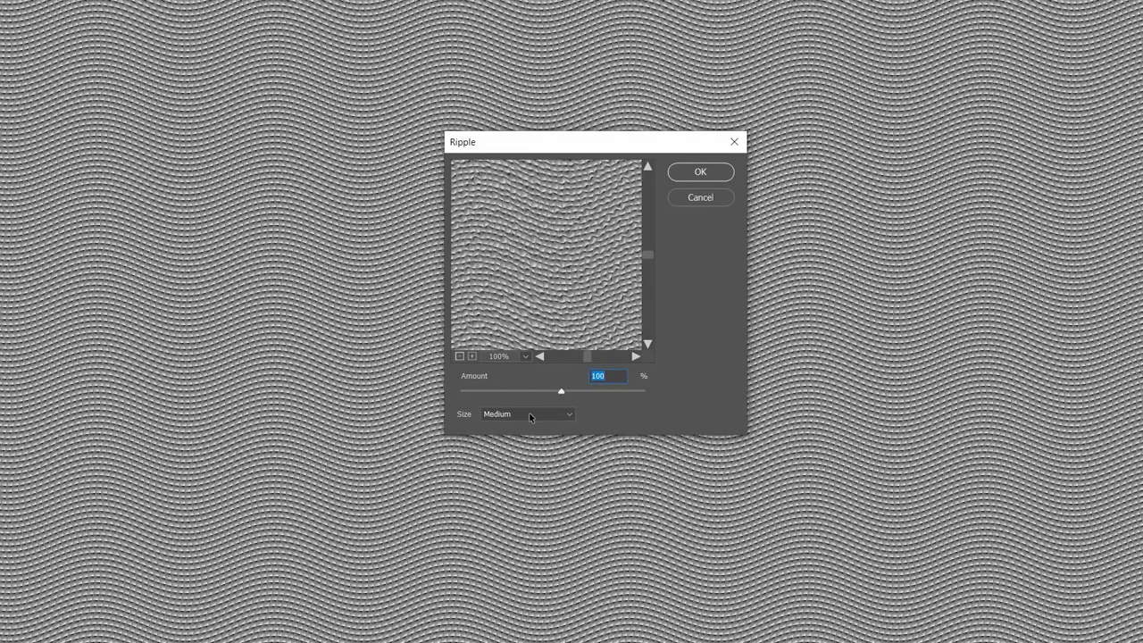
left_click(537, 300)
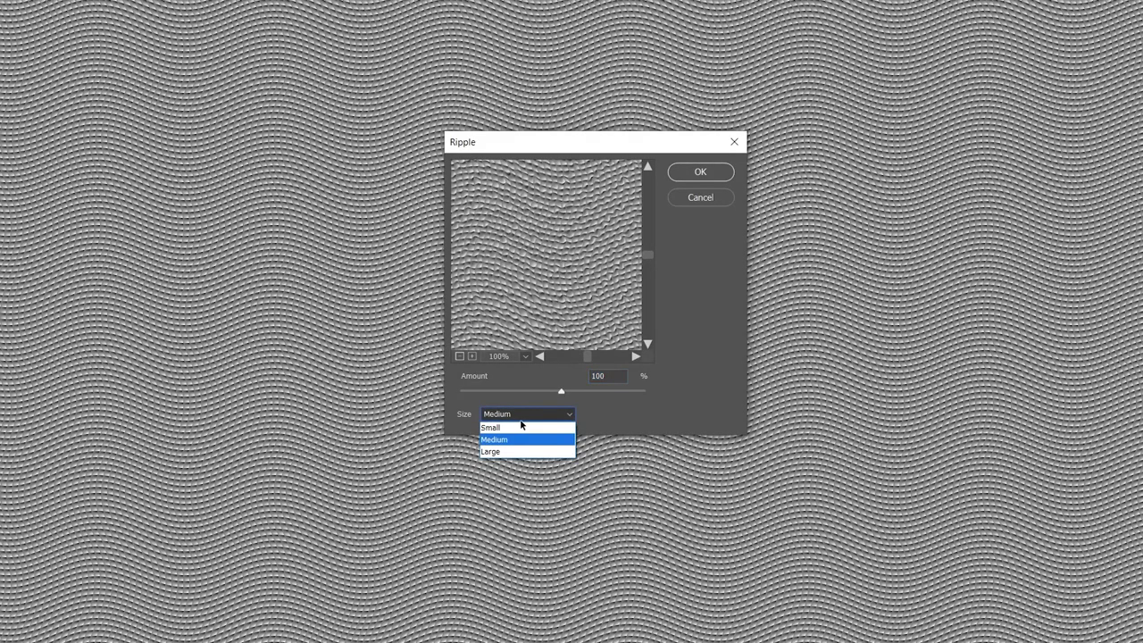
left_click(515, 453)
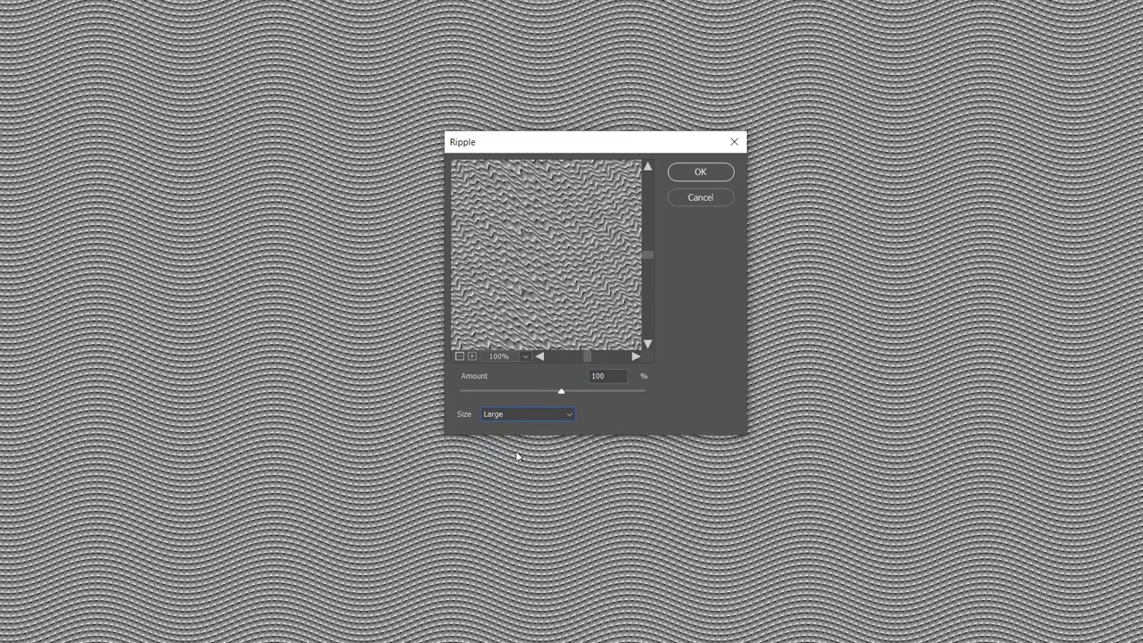
left_click(608, 376)
left_click_drag(572, 382, 598, 389)
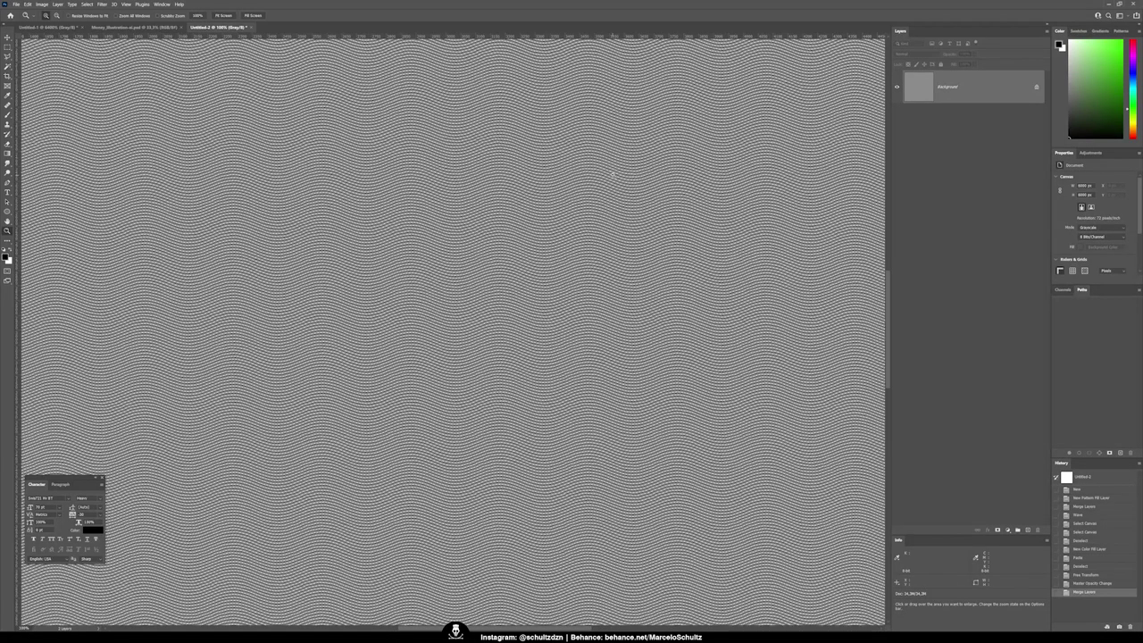
right_click(578, 211)
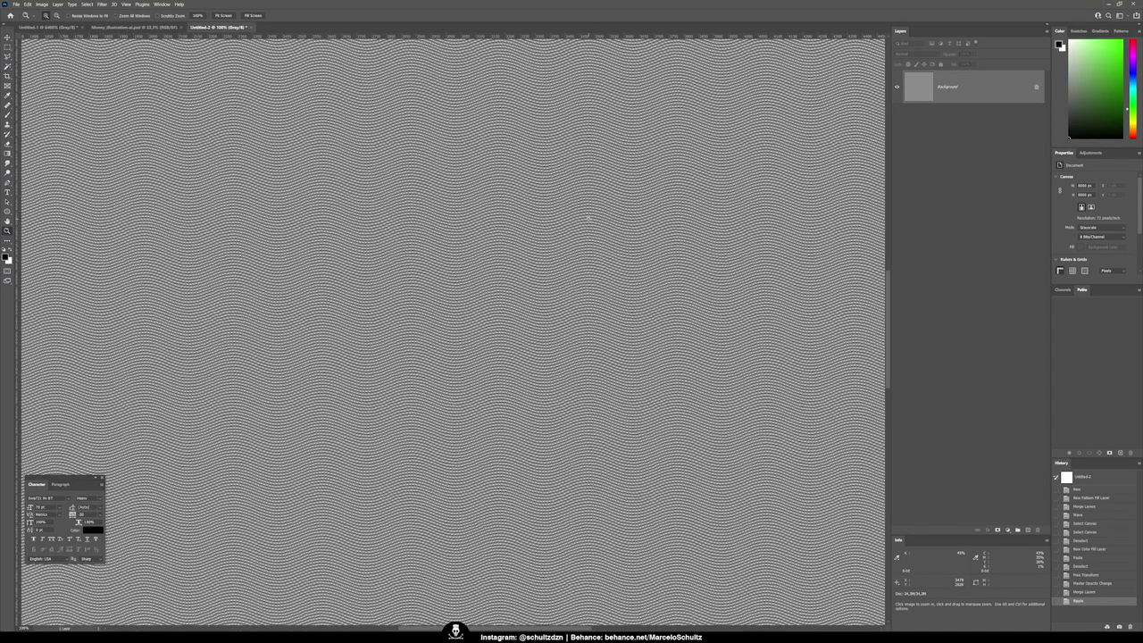
left_click_drag(583, 187, 400, 189)
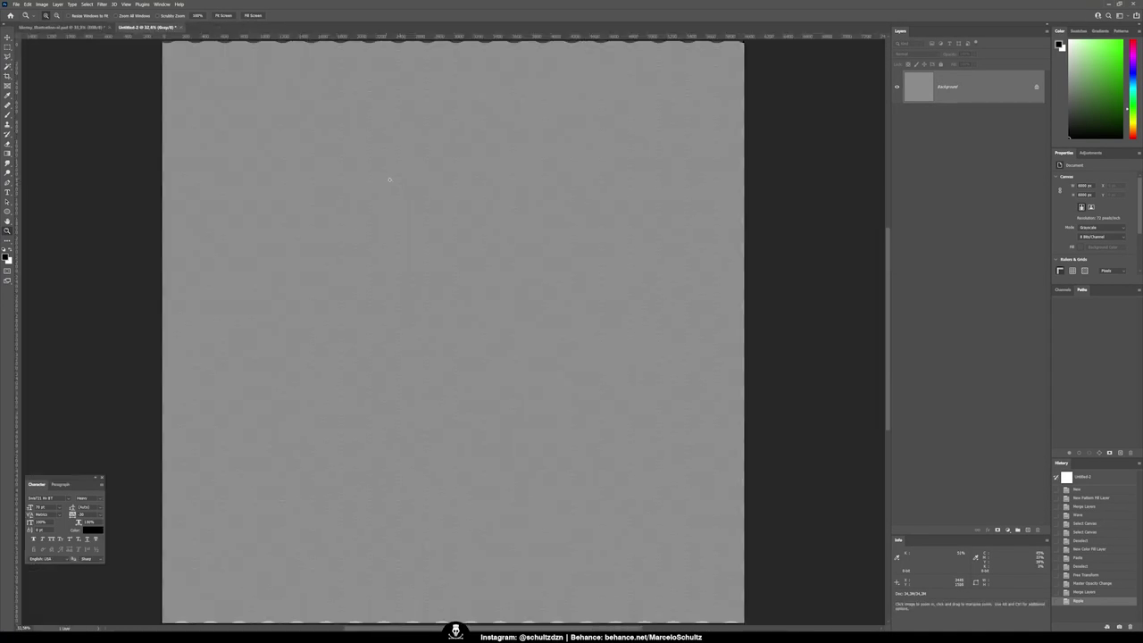
- Select all of the rippled canvas and switch to the Money_illustration document
key("ctrl+a")
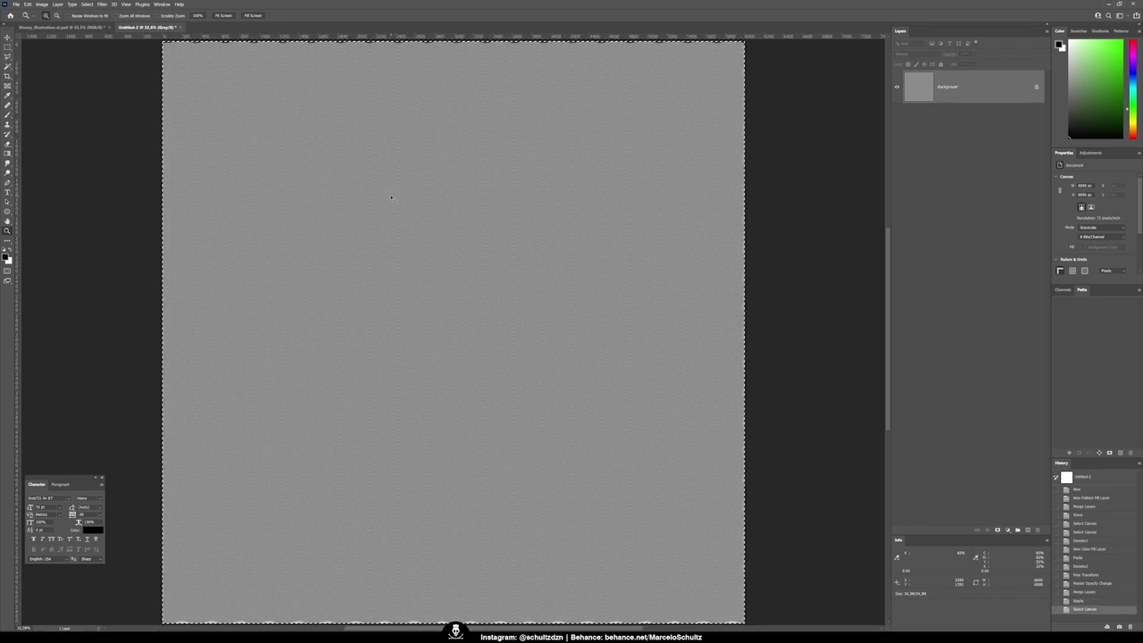
key("ctrl+Tab")
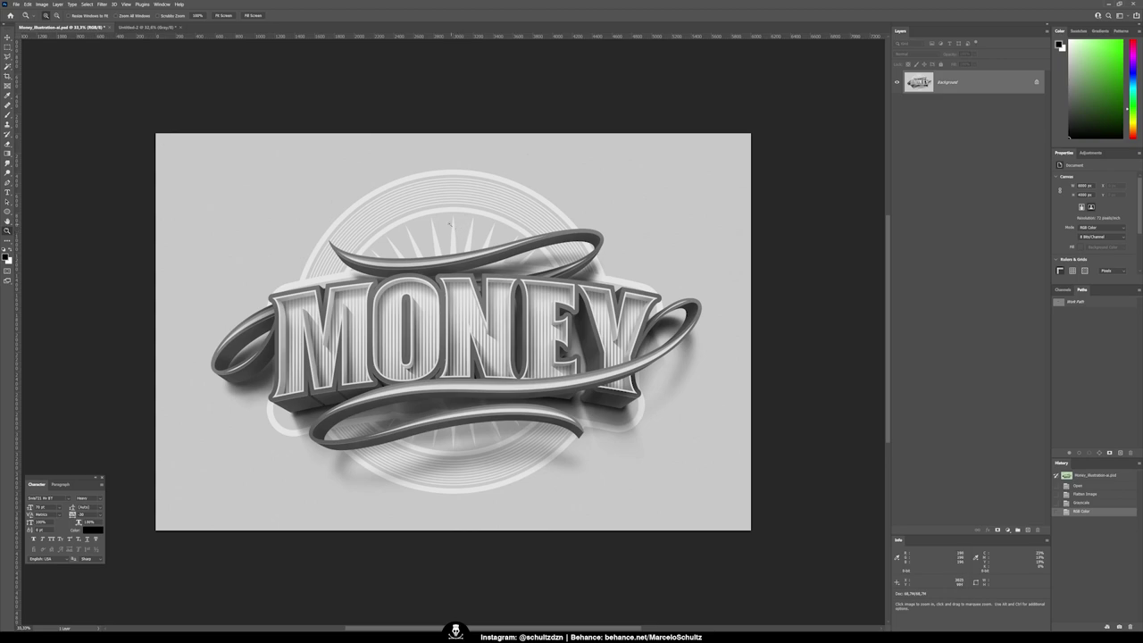
- Rename the pasted pattern layer to 'textura'
left_click(429, 233)
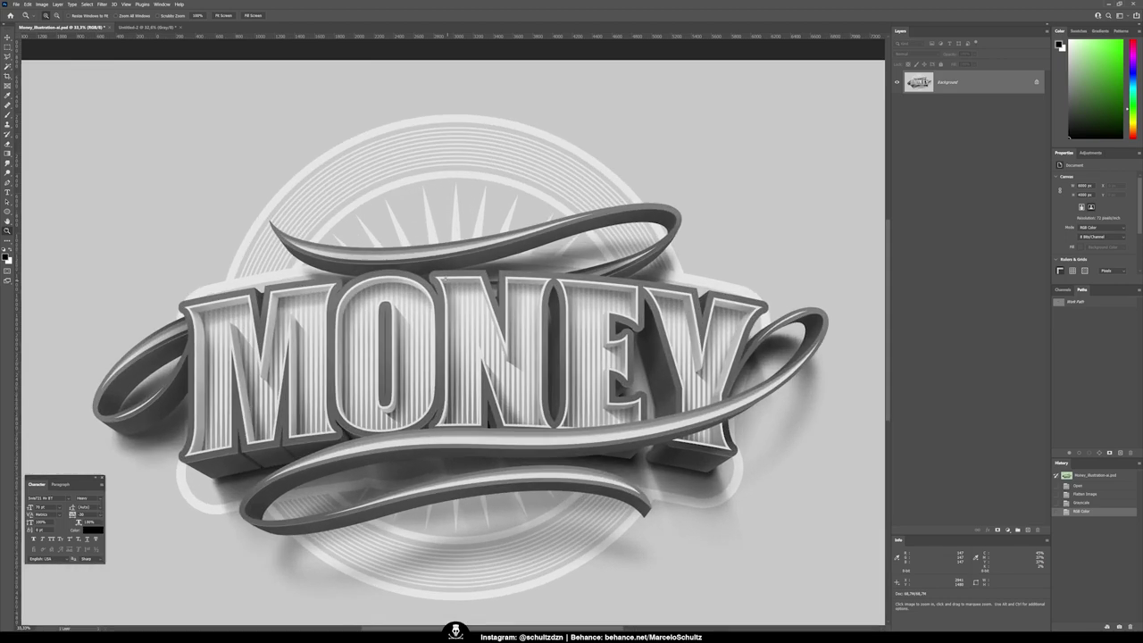
key("ctrl+minus")
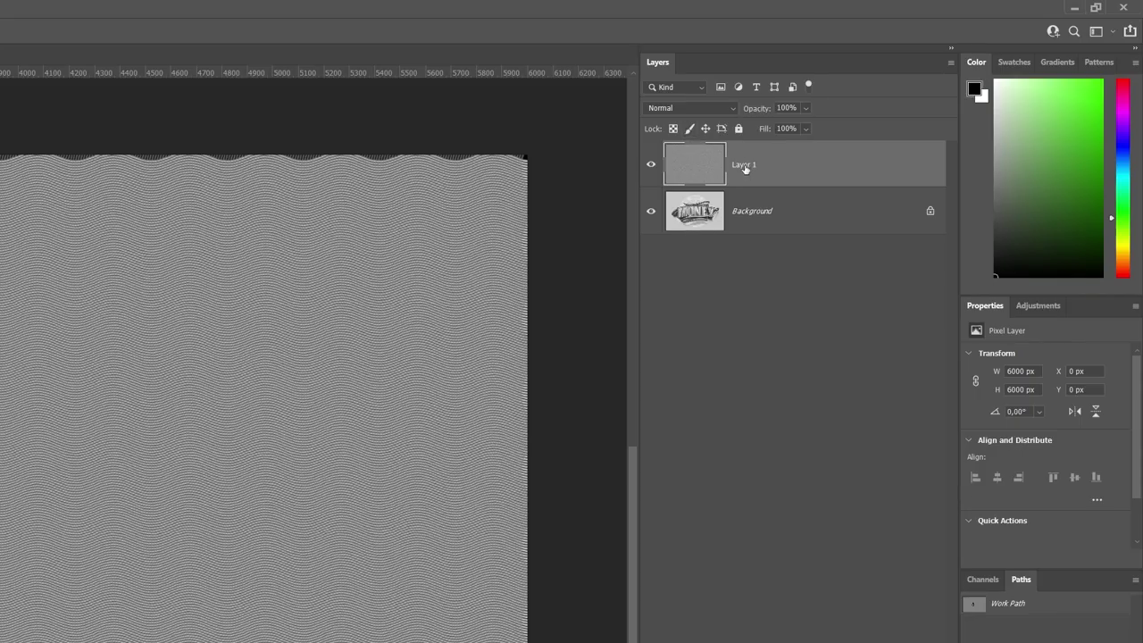
double_click(944, 81)
type("textura")
key("Return")
left_click(691, 108)
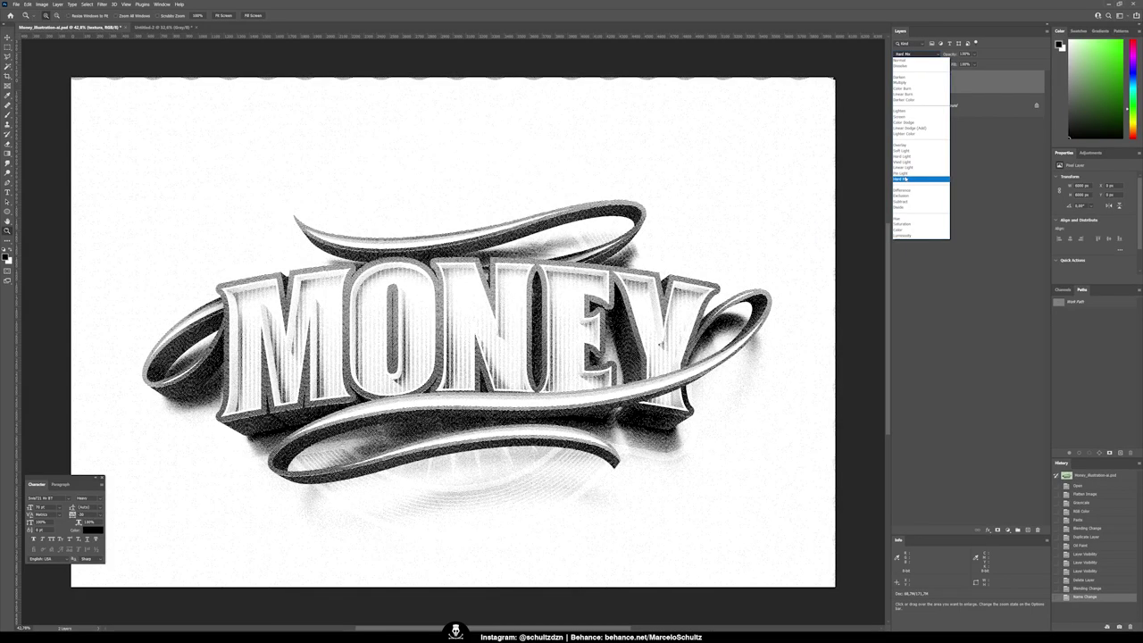
- Set textura's blend mode to Hard Mix and compare it on and off at 100% zoom
left_click(904, 179)
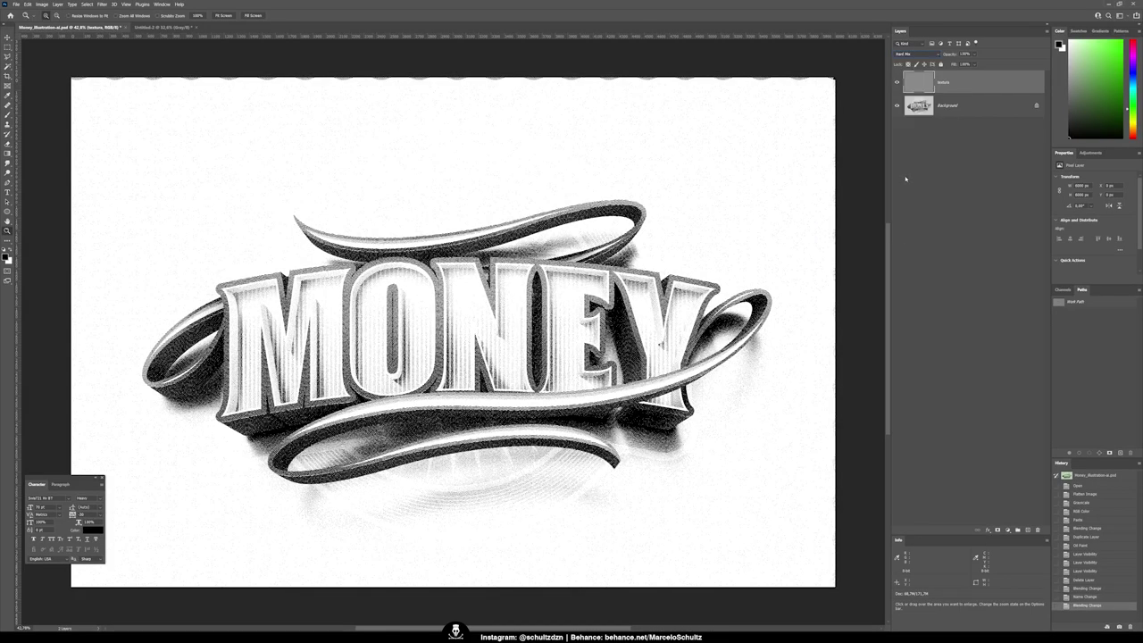
right_click(471, 280)
left_click(487, 289)
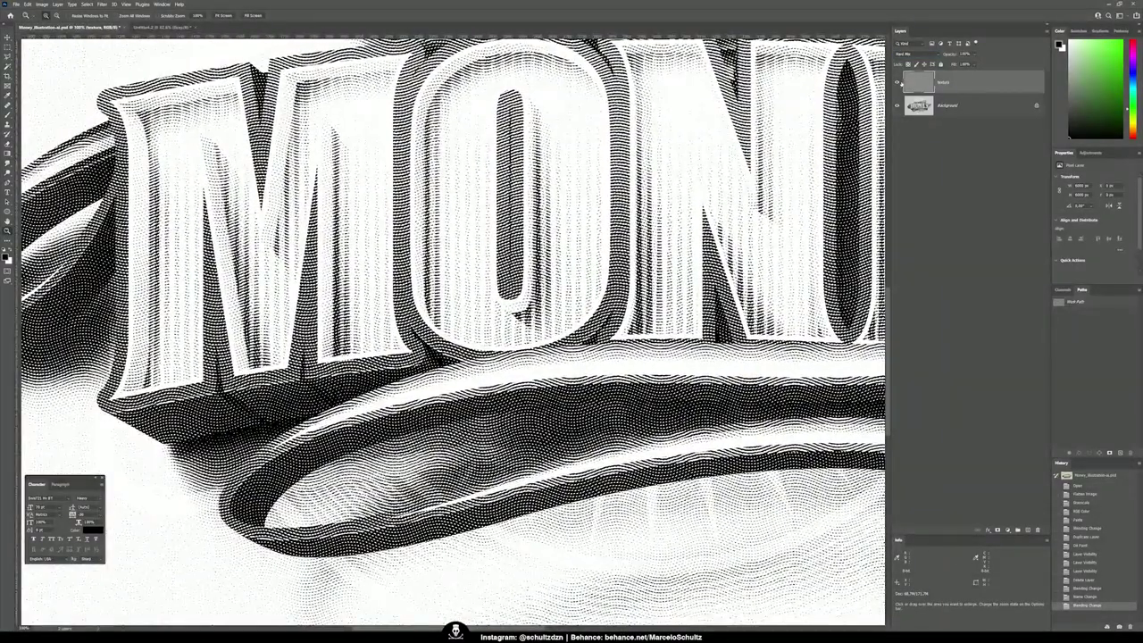
left_click(898, 82)
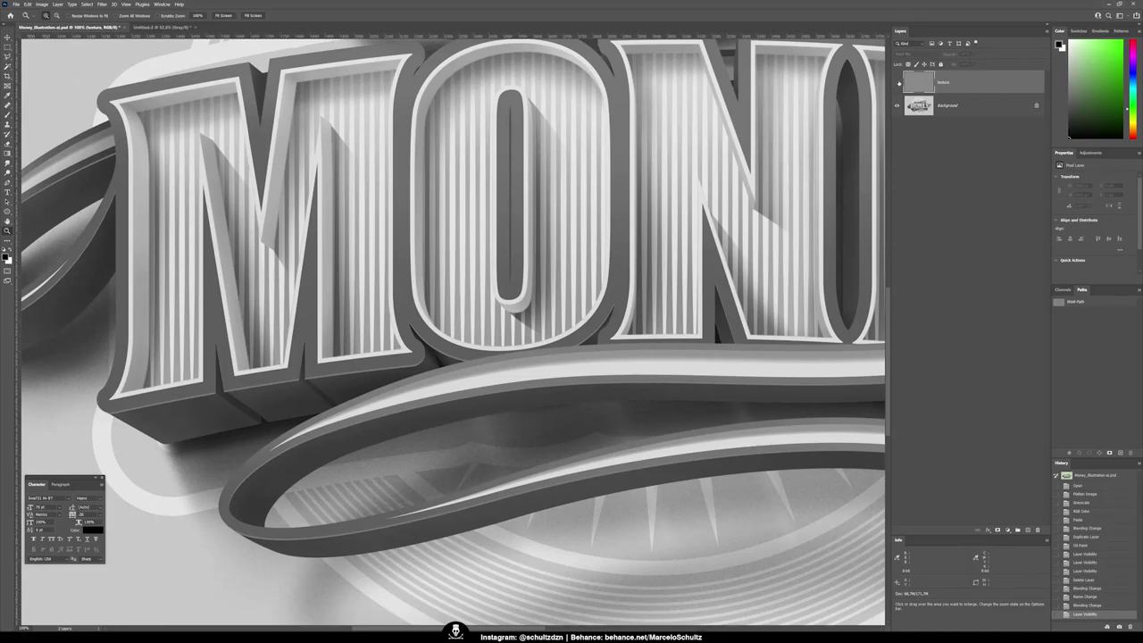
left_click(898, 83)
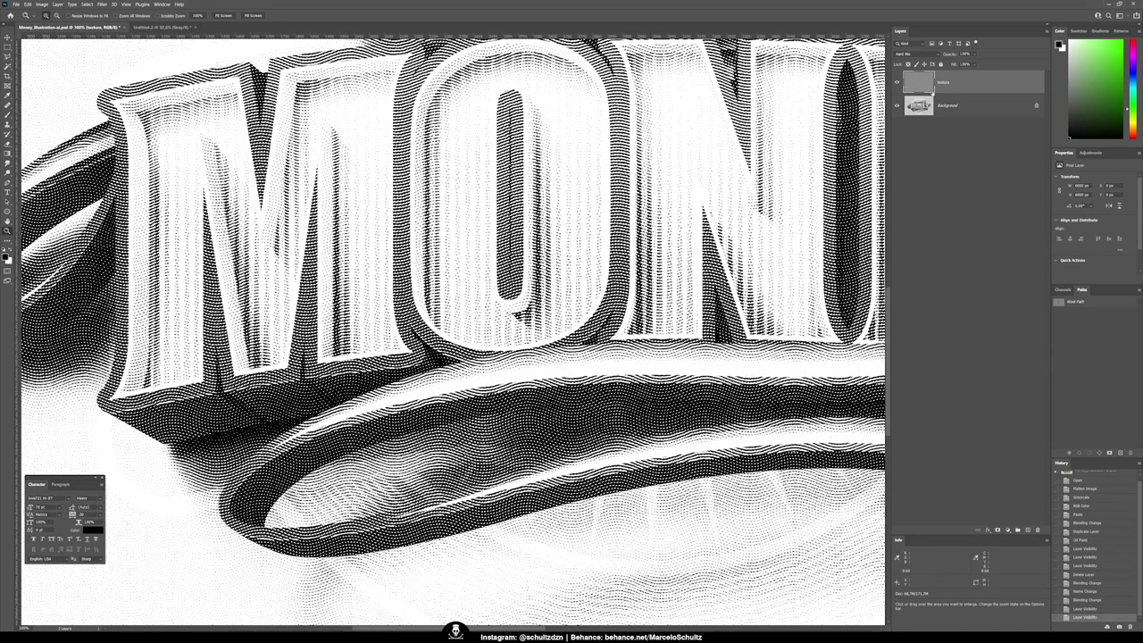
- Zoom out to the whole MONEY artwork, compare textura on and off again, and select Background
left_click(965, 106)
key("ctrl+minus")
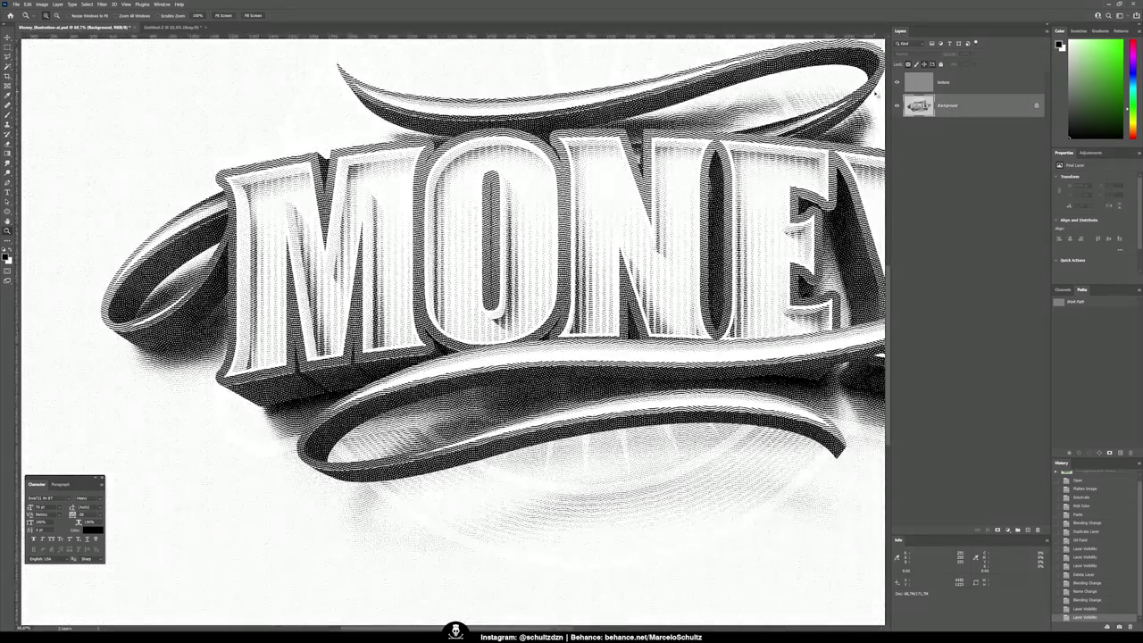
key("ctrl+minus")
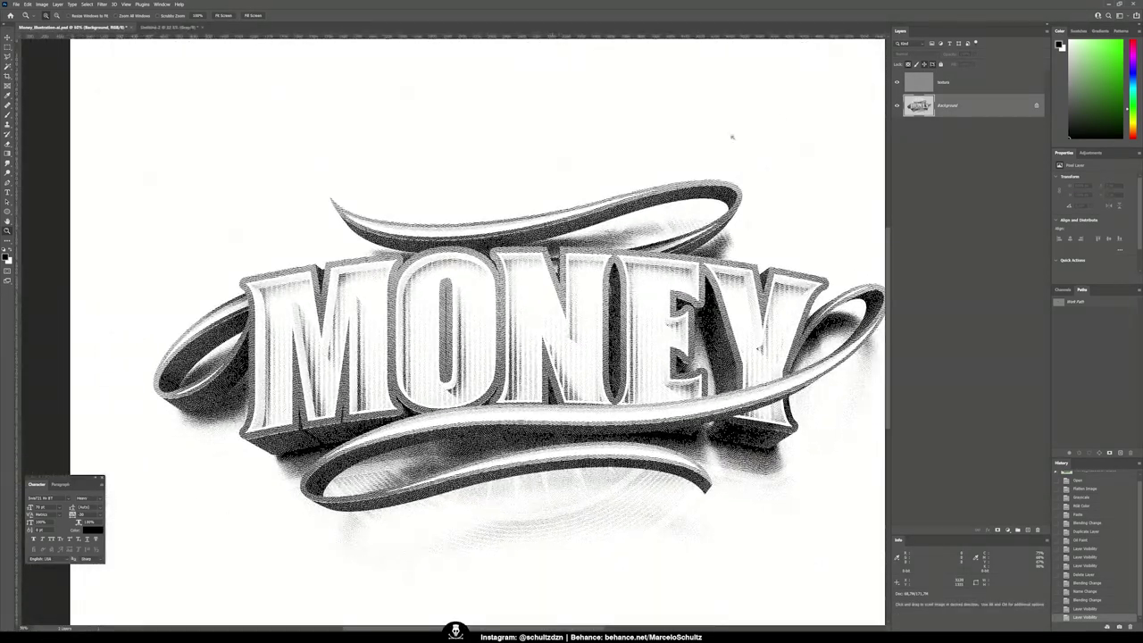
left_click(898, 83)
left_click(899, 82)
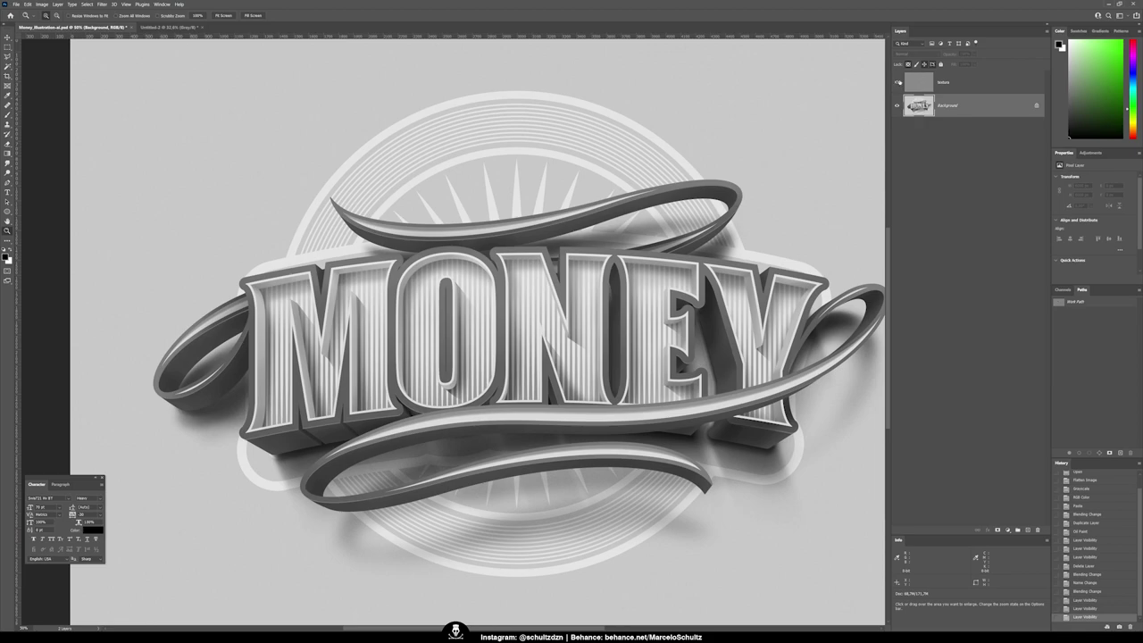
left_click(945, 84)
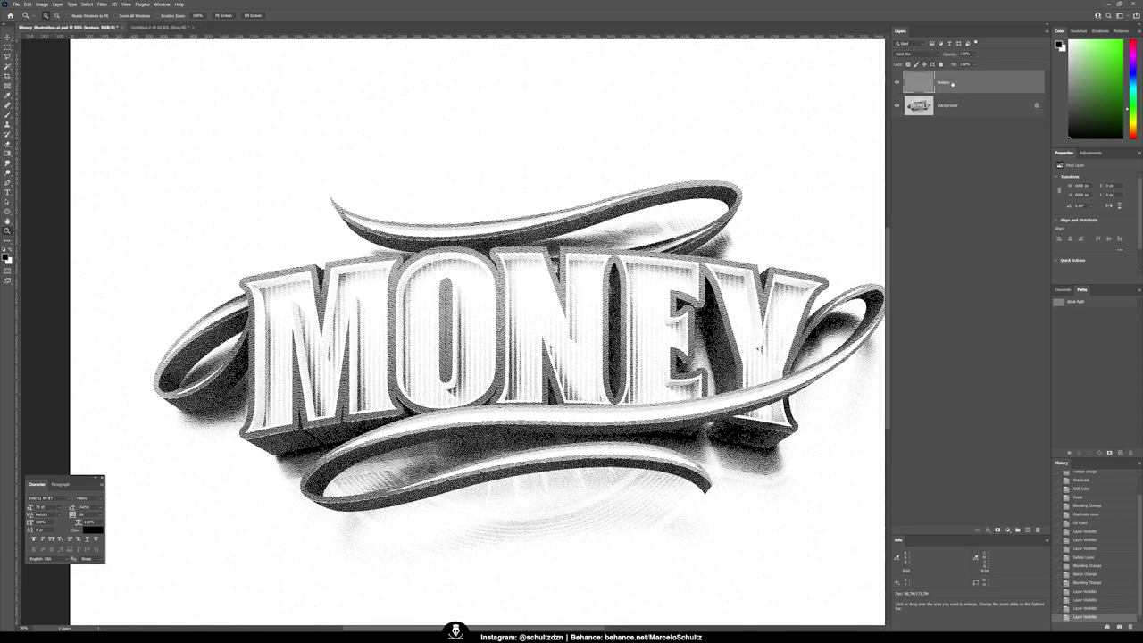
left_click(947, 106)
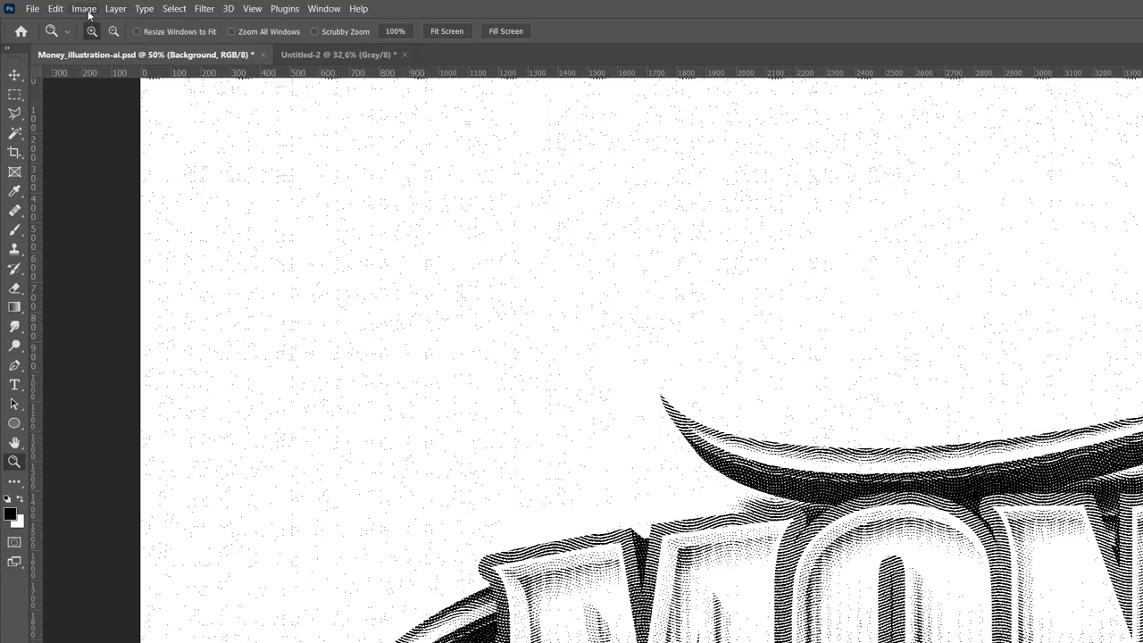
- Apply Shadows/Highlights with Shadows Amount 12% and Highlights Amount about 80%
left_click(42, 5)
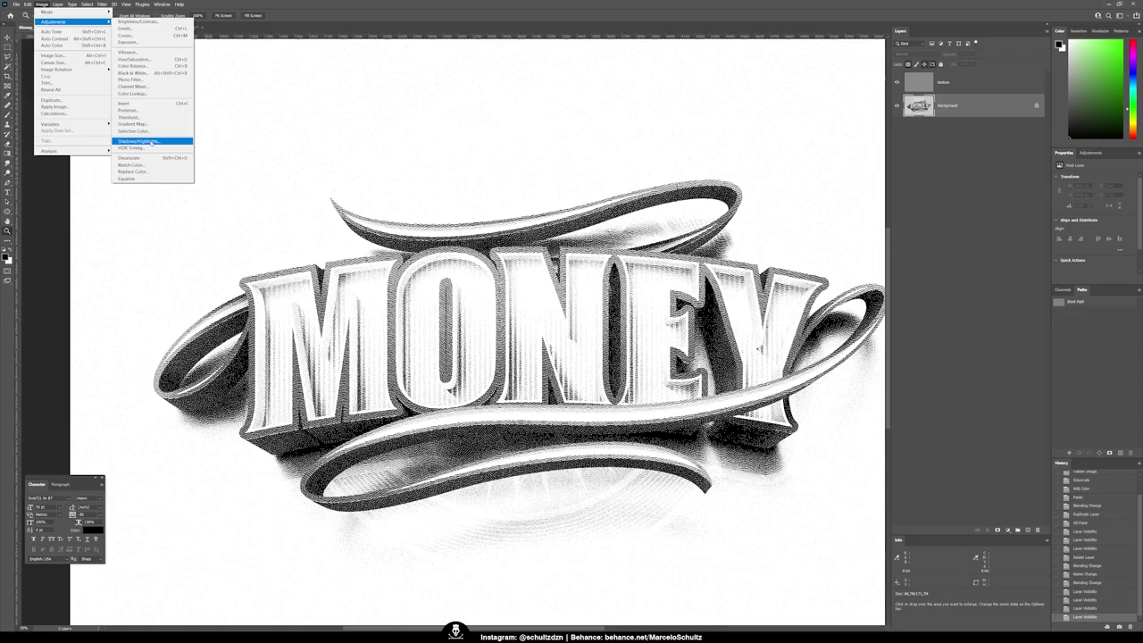
left_click(143, 141)
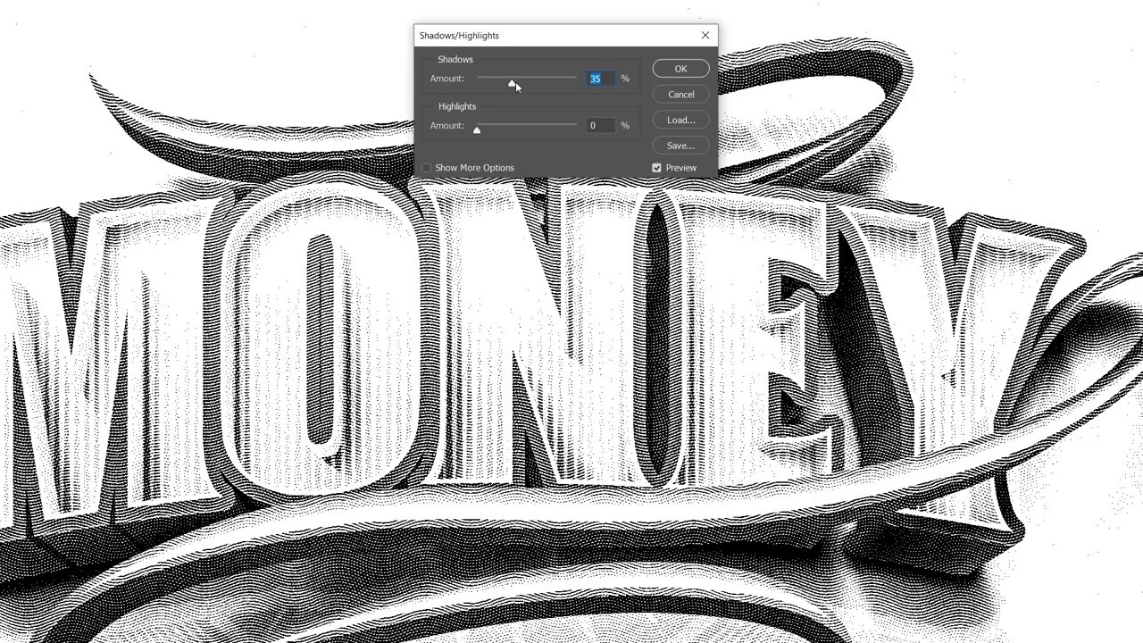
left_click_drag(542, 202, 544, 203)
left_click_drag(519, 84, 508, 84)
left_click_drag(477, 131, 537, 137)
left_click_drag(555, 228, 563, 229)
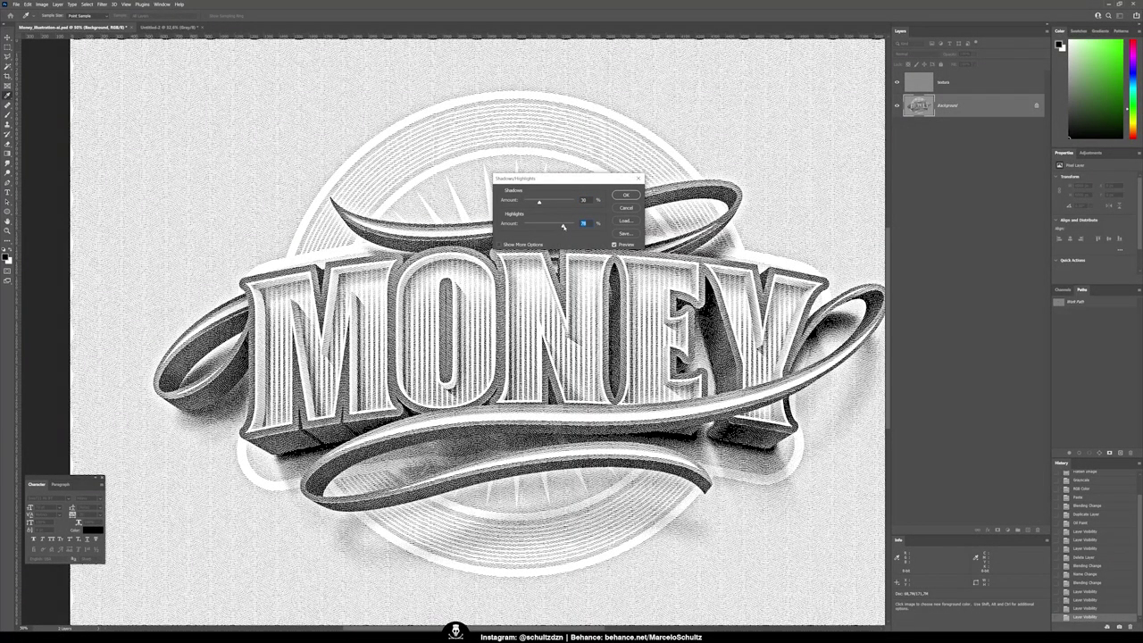
left_click_drag(541, 204, 562, 226)
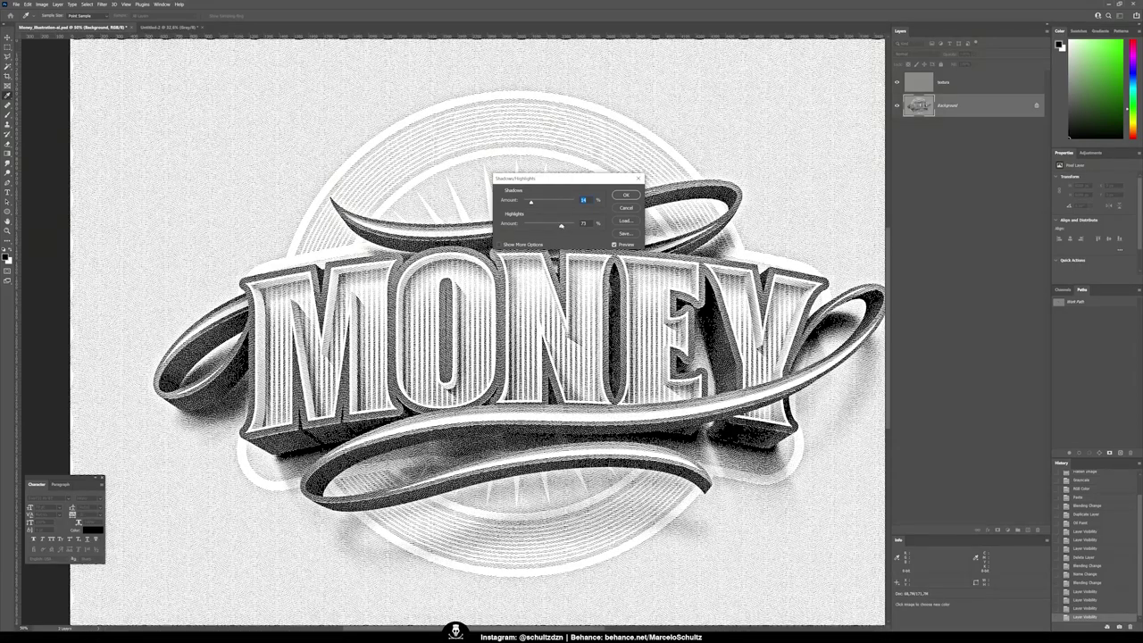
key("Tab")
key("Tab")
left_click_drag(562, 225, 565, 227)
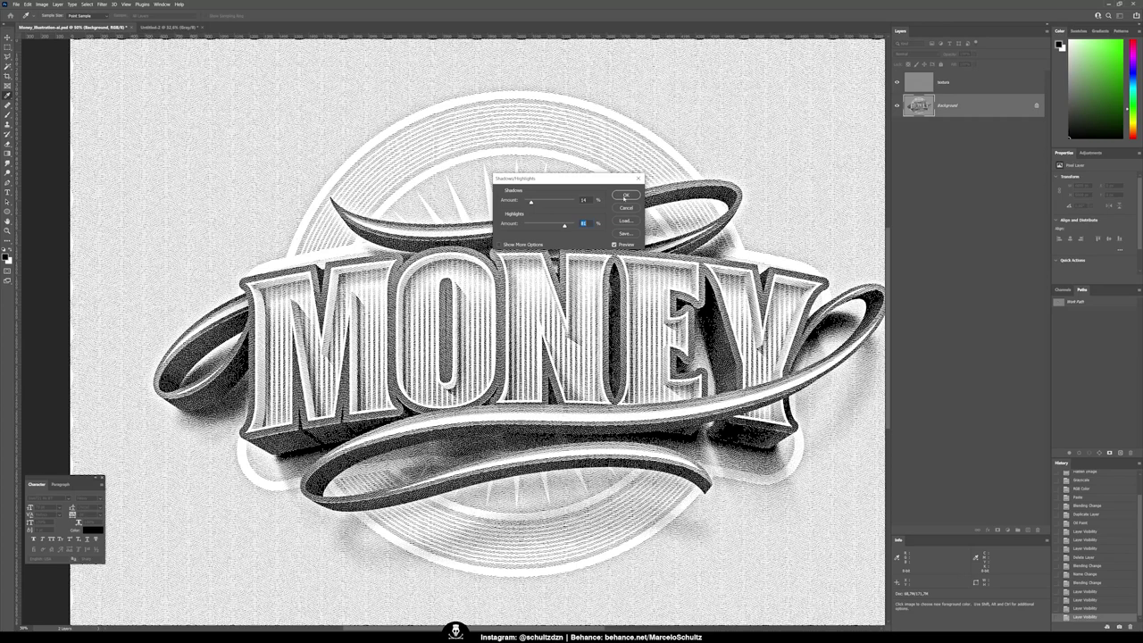
left_click_drag(530, 203, 529, 203)
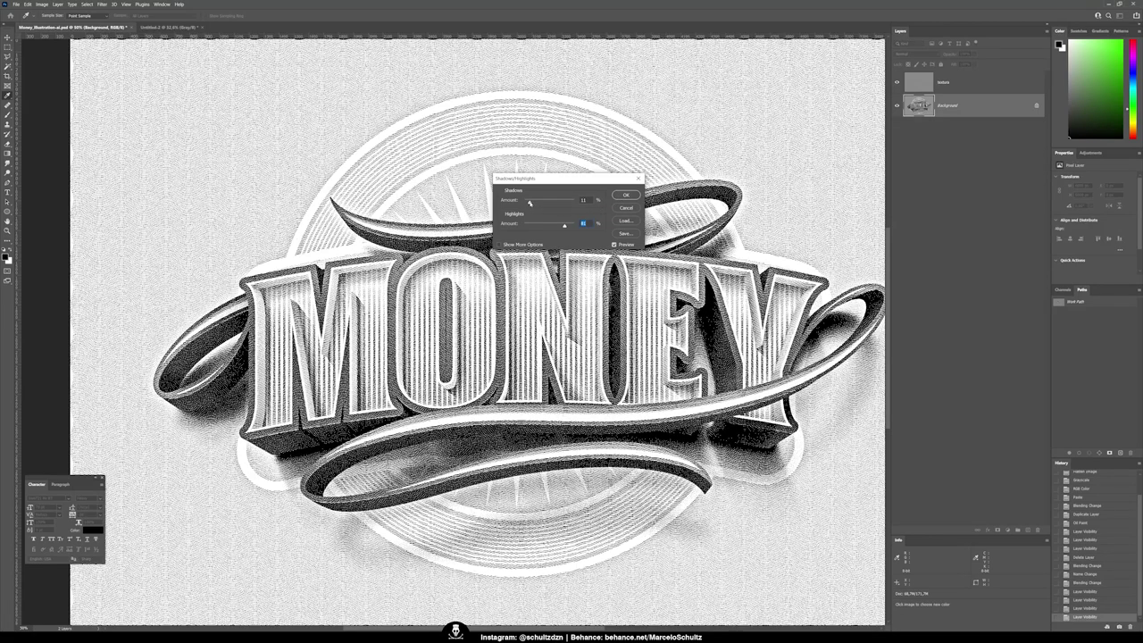
left_click(627, 198)
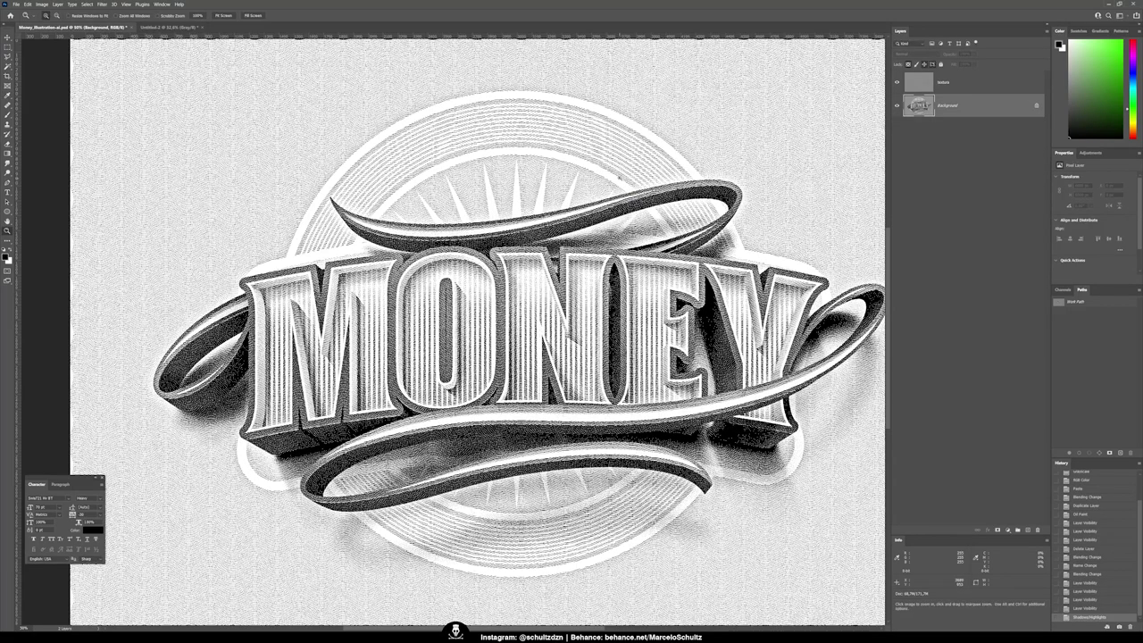
- Inspect the engraved MO lettering up close at actual size
right_click(564, 270)
left_click(590, 298)
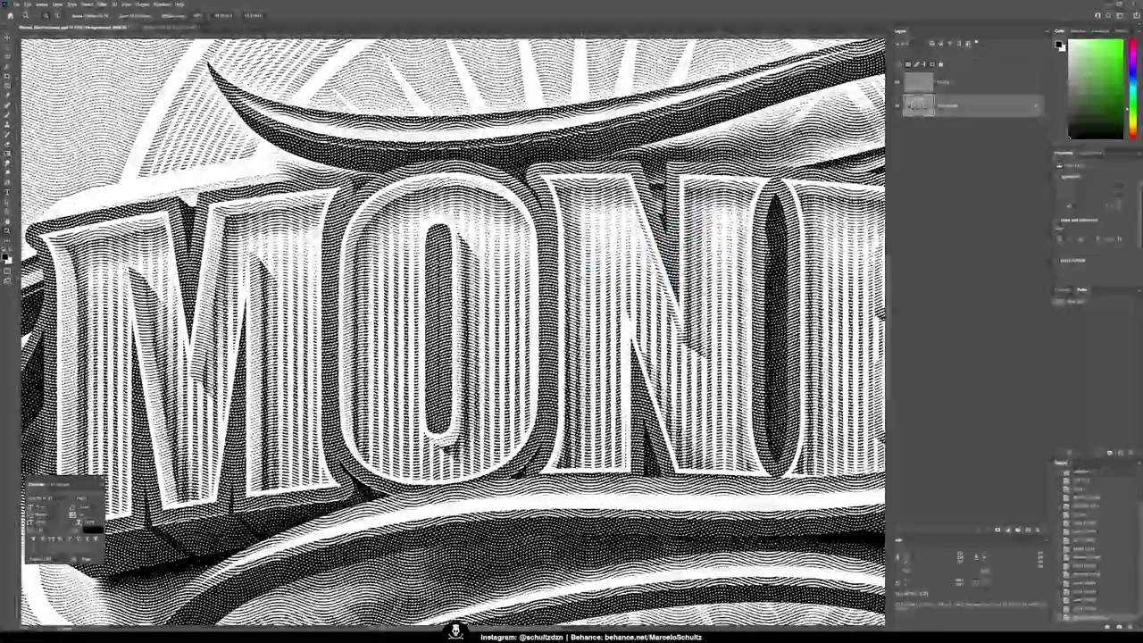
key("ctrl+minus")
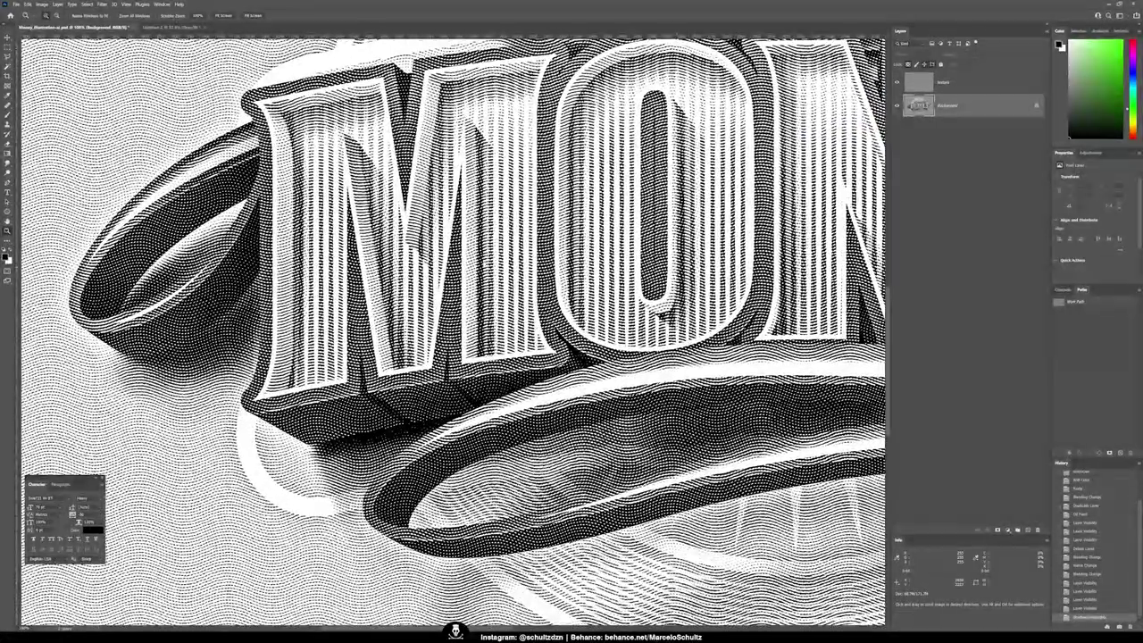
key("ctrl+plus")
key("ctrl+plus")
key("ctrl+minus")
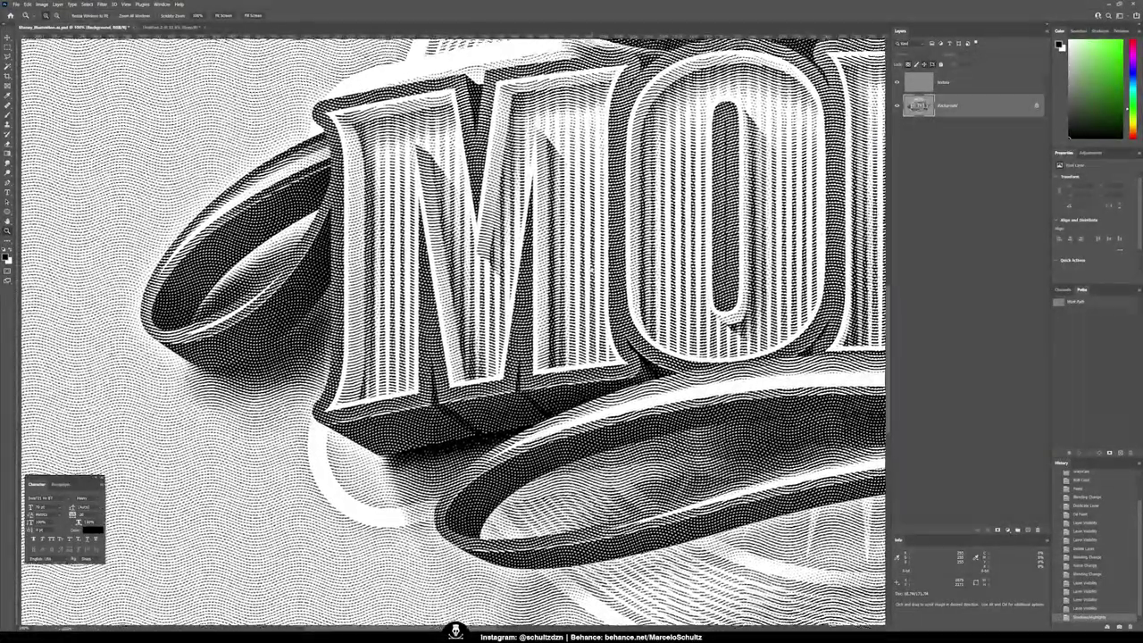
key("ctrl+plus")
key("ctrl+minus")
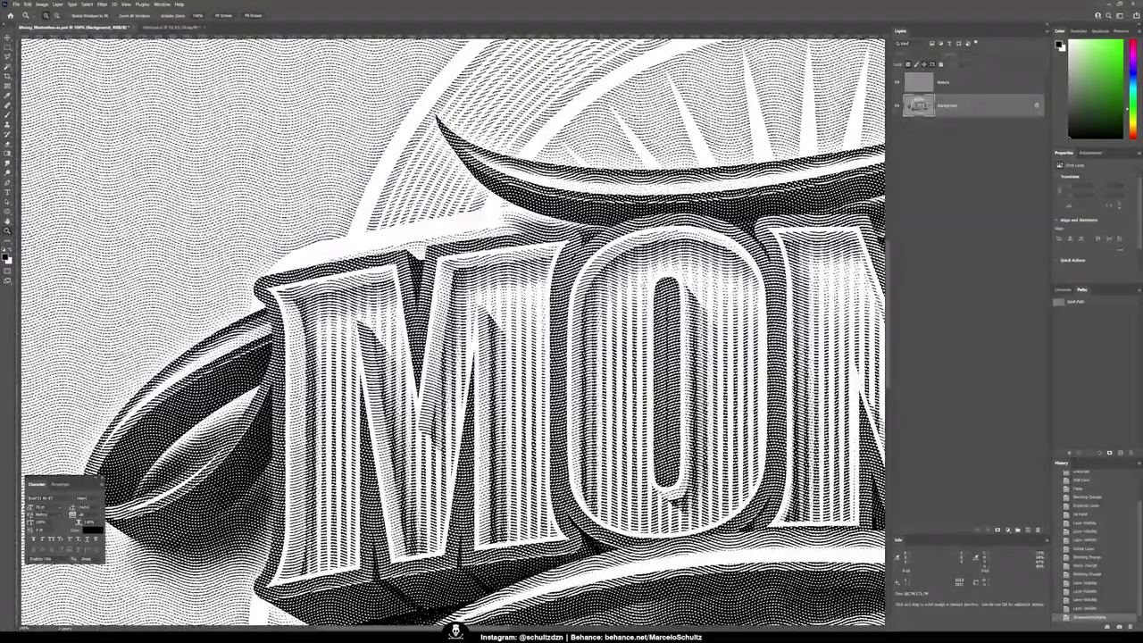
key("ctrl+plus")
- Select the Background layer and add a Solid Color fill layer above it
left_click(974, 82)
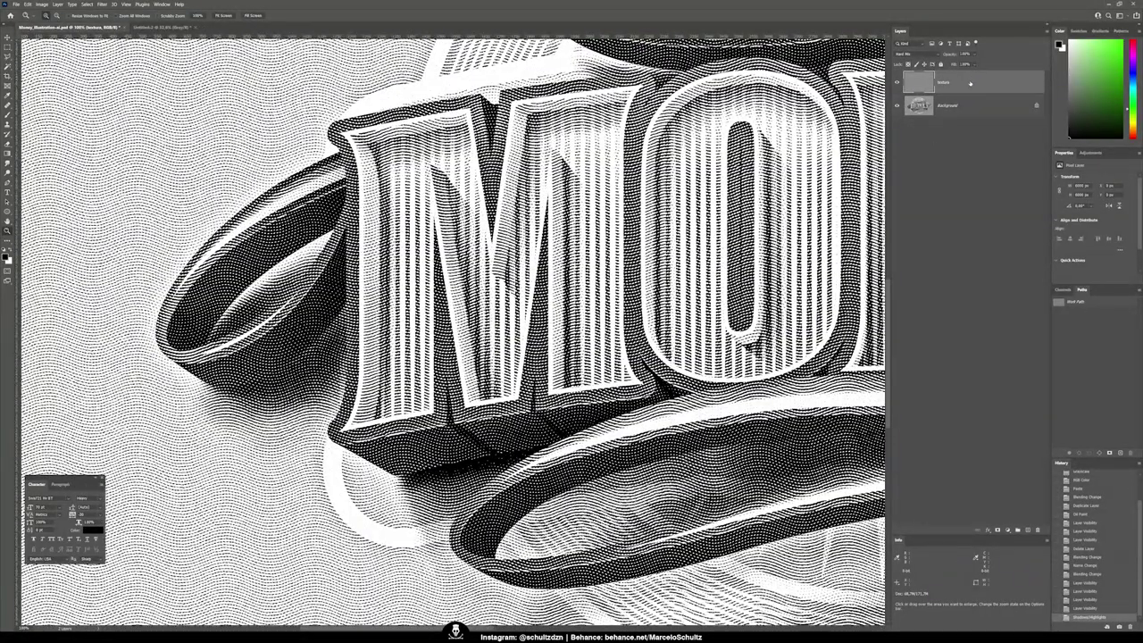
left_click(976, 105)
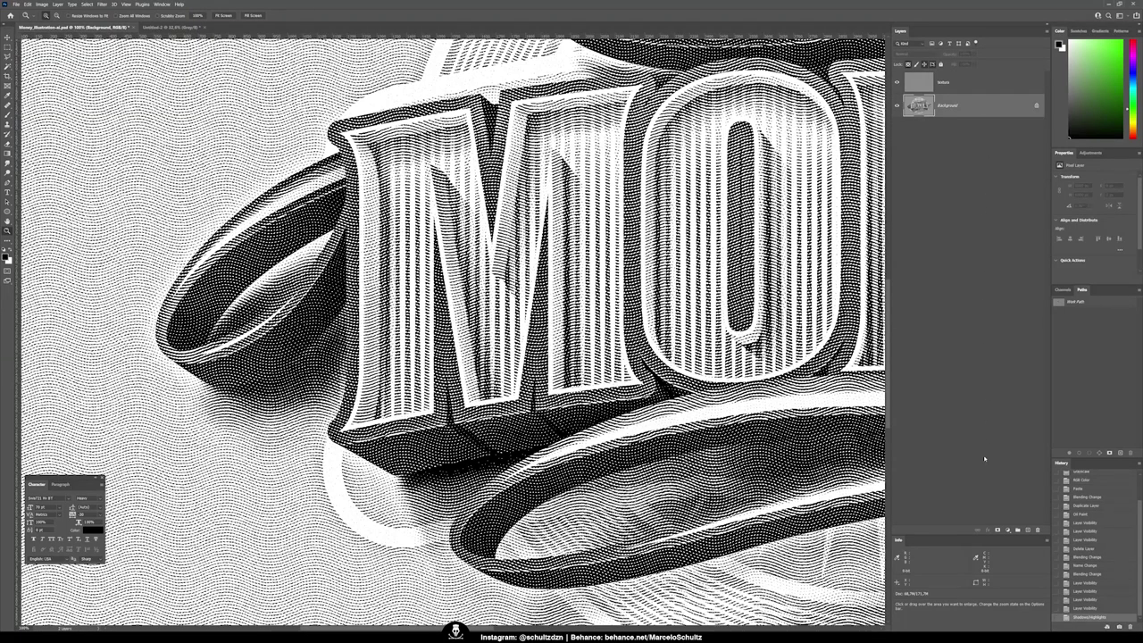
left_click(1007, 530)
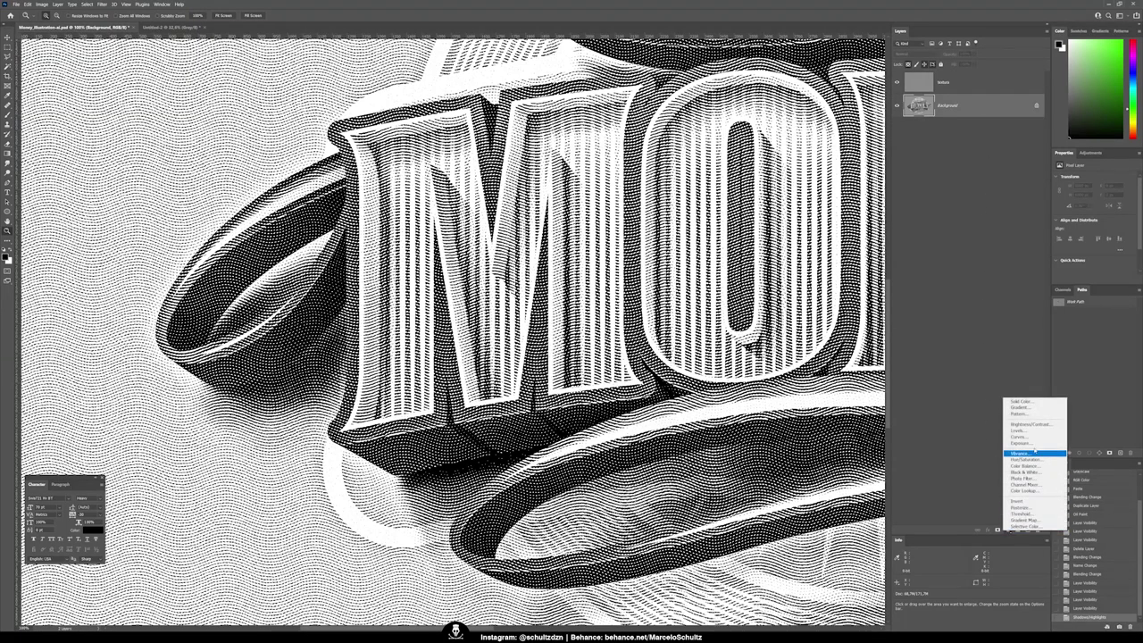
left_click(1047, 402)
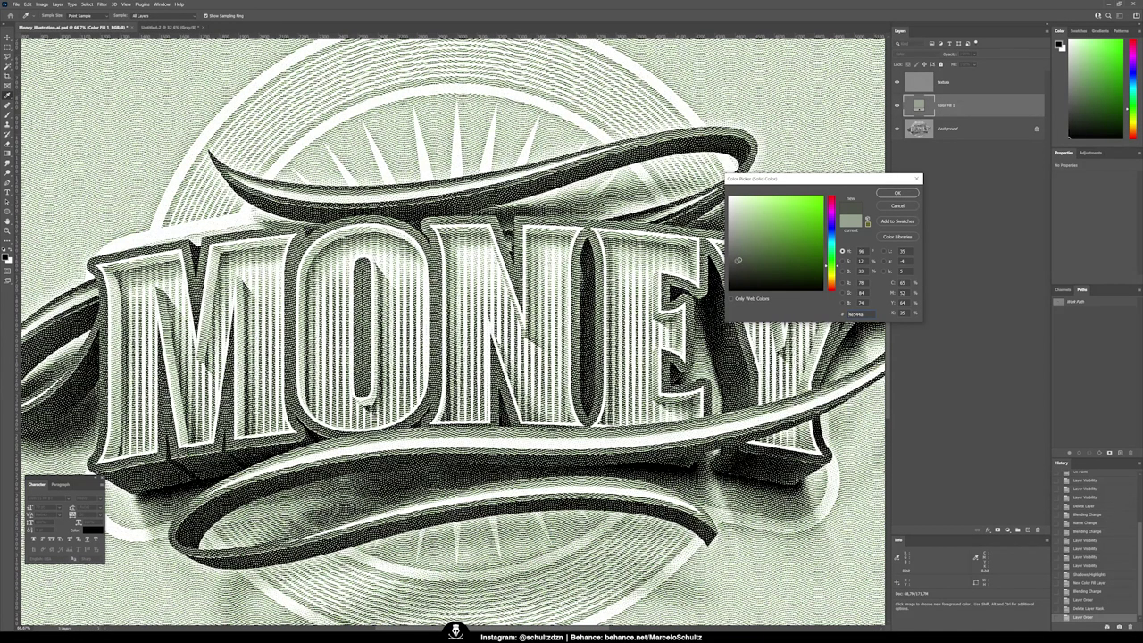
- Confirm the pale green fill colour and zoom out to view the tinted artwork
left_click(900, 193)
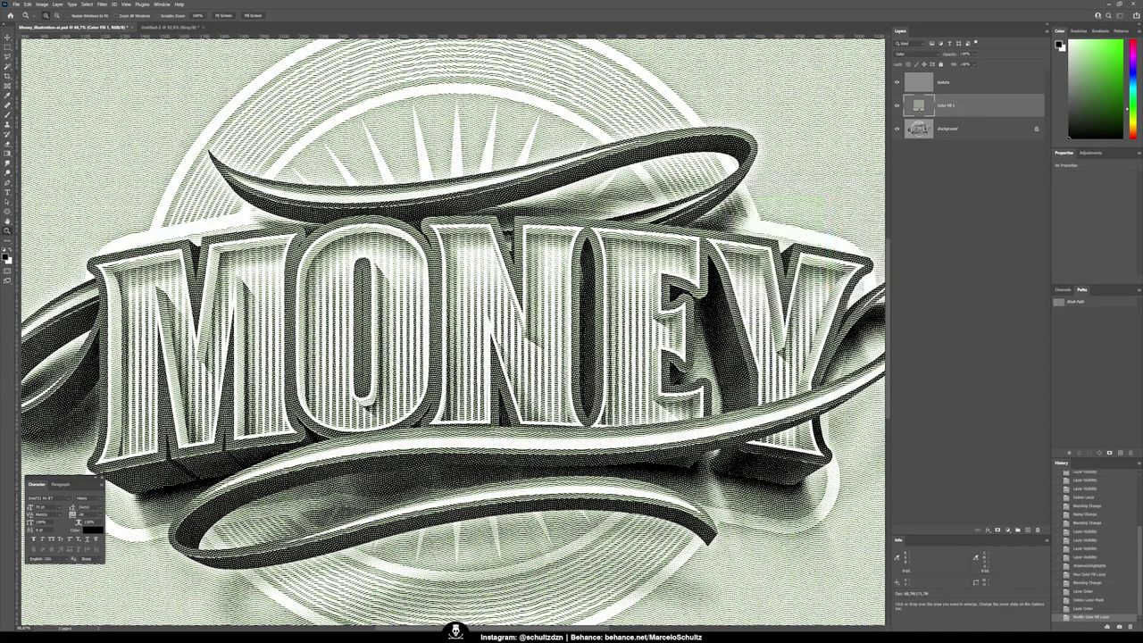
key("ctrl+minus")
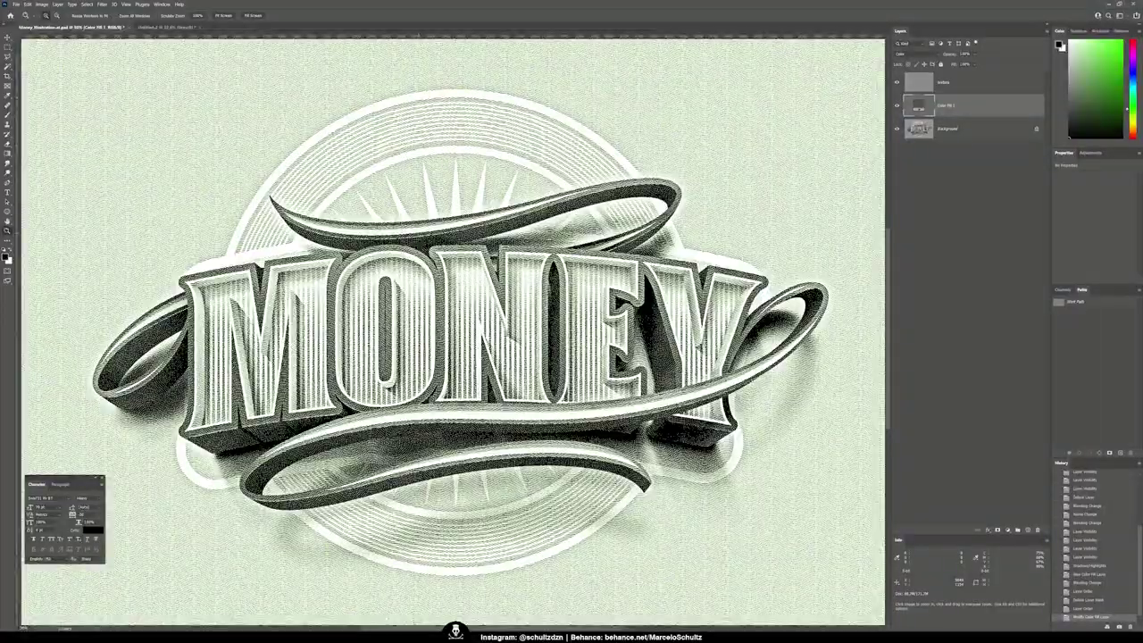
left_click(456, 299)
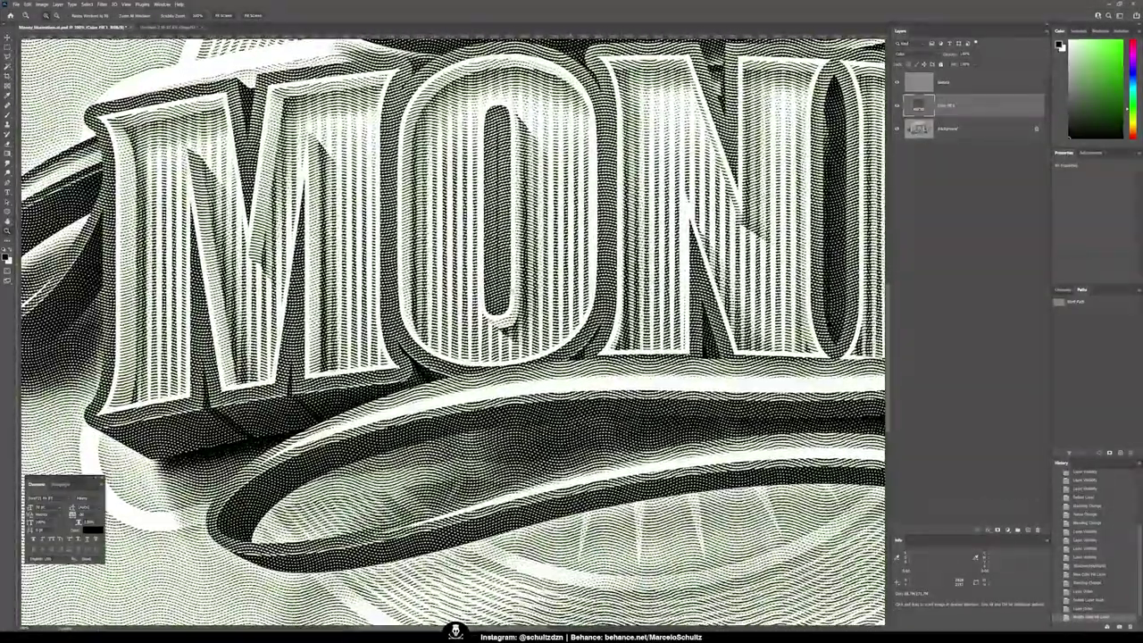
left_click_drag(268, 268, 375, 268)
left_click_drag(446, 322, 447, 268)
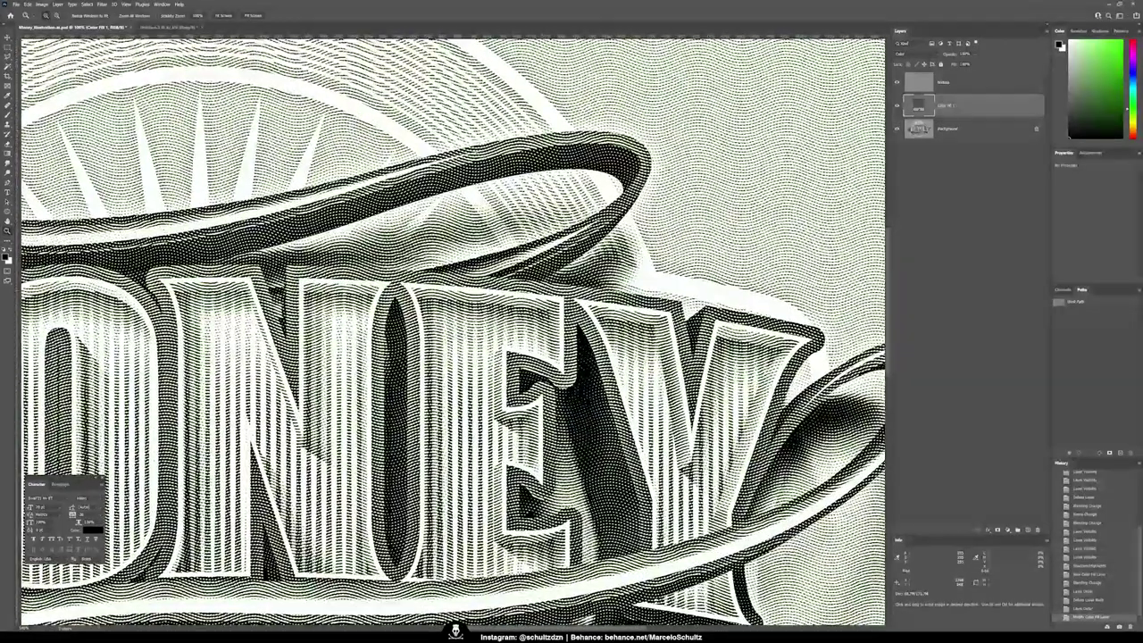
left_click_drag(446, 322, 295, 246)
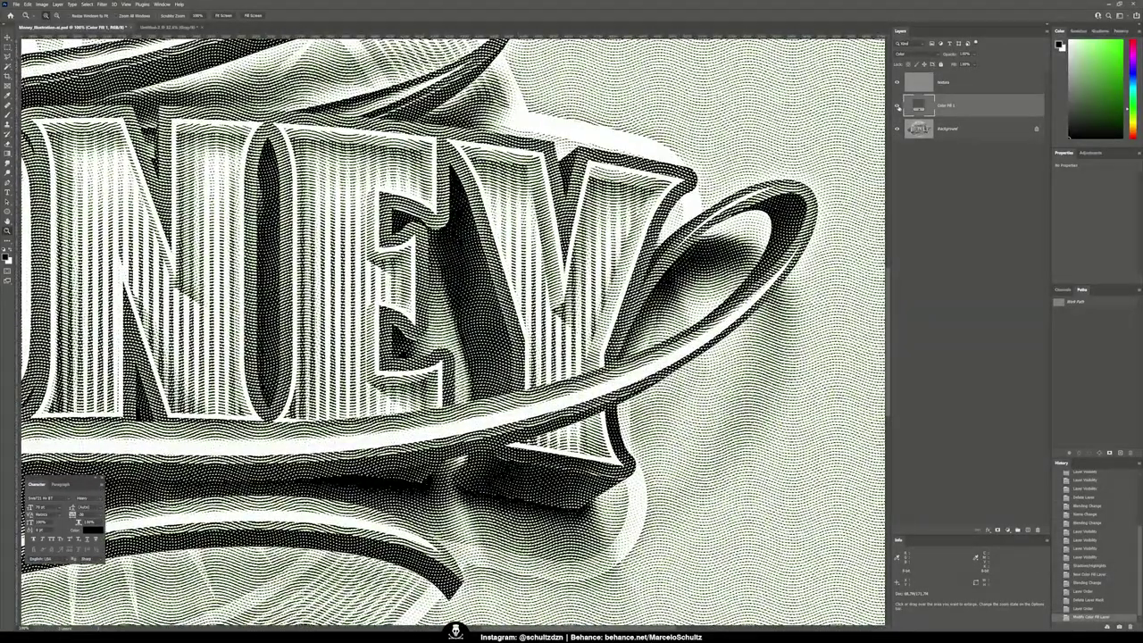
left_click(898, 82)
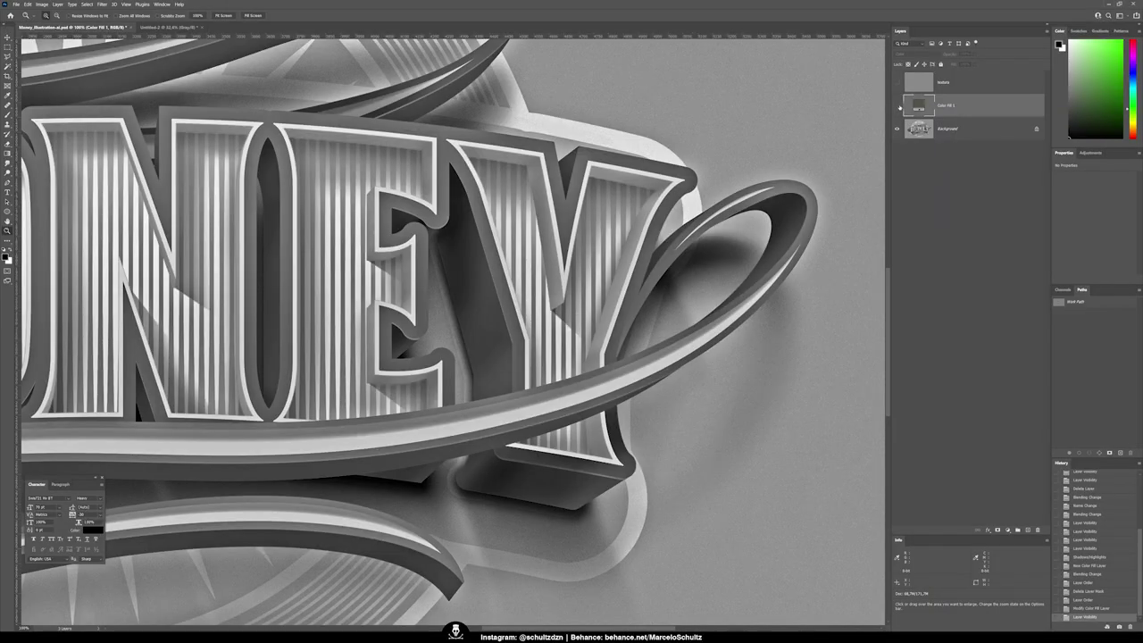
left_click(897, 82)
key("ctrl+minus")
key("ctrl+minus")
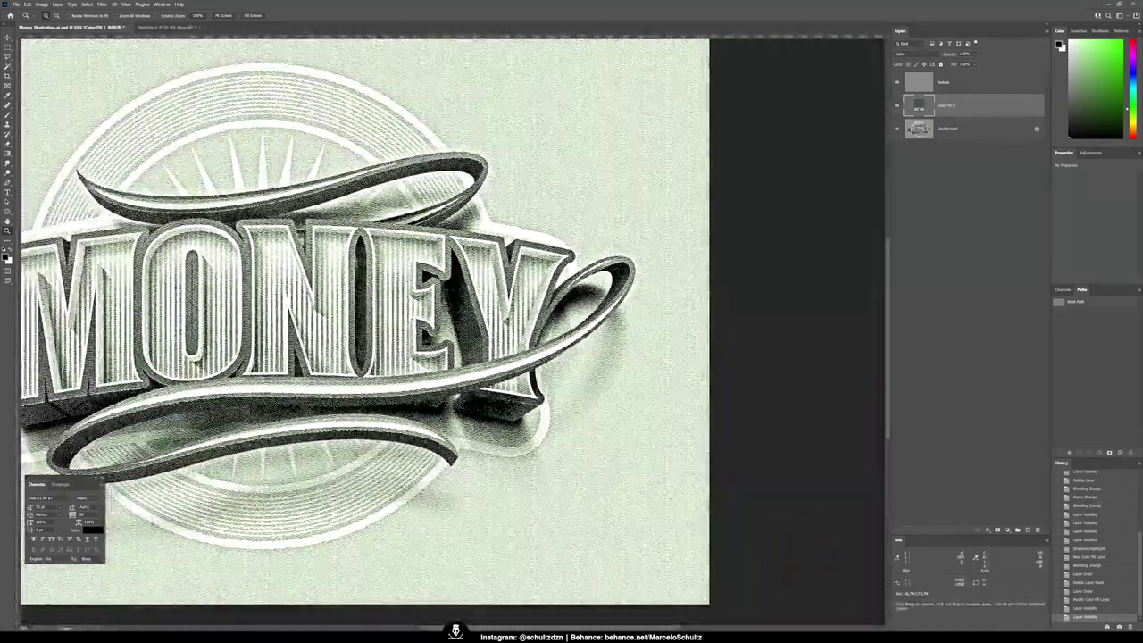
key("ctrl+0")
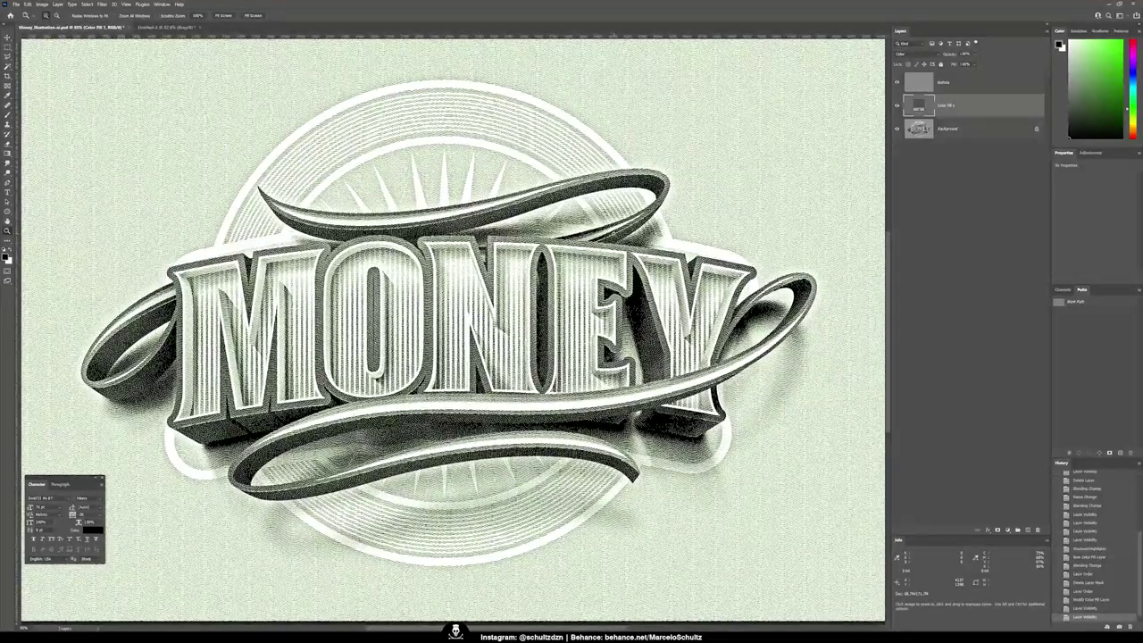